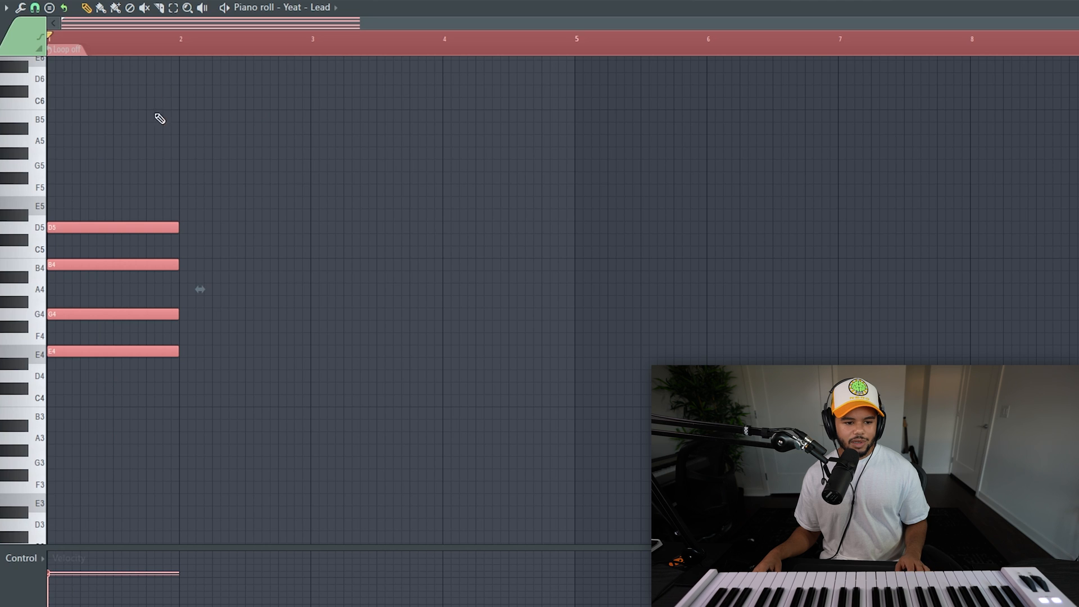
- Remove the G4 note from the opening chord and shorten the remaining E4, B4 and D5 notes to three beats
key(space)
ctrl+click(266, 169)
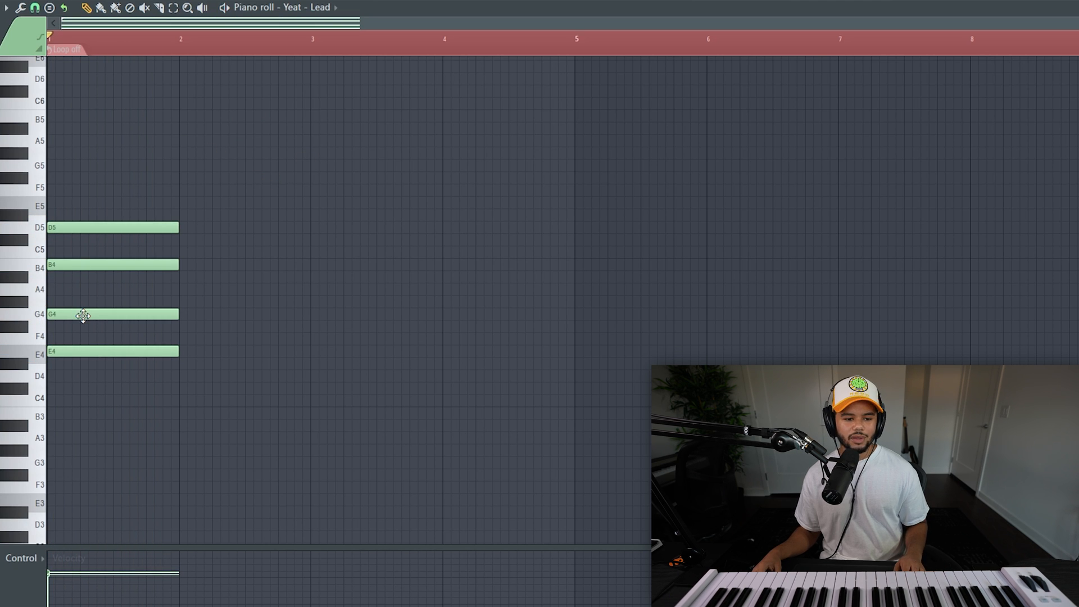
right_click(65, 318)
key(space)
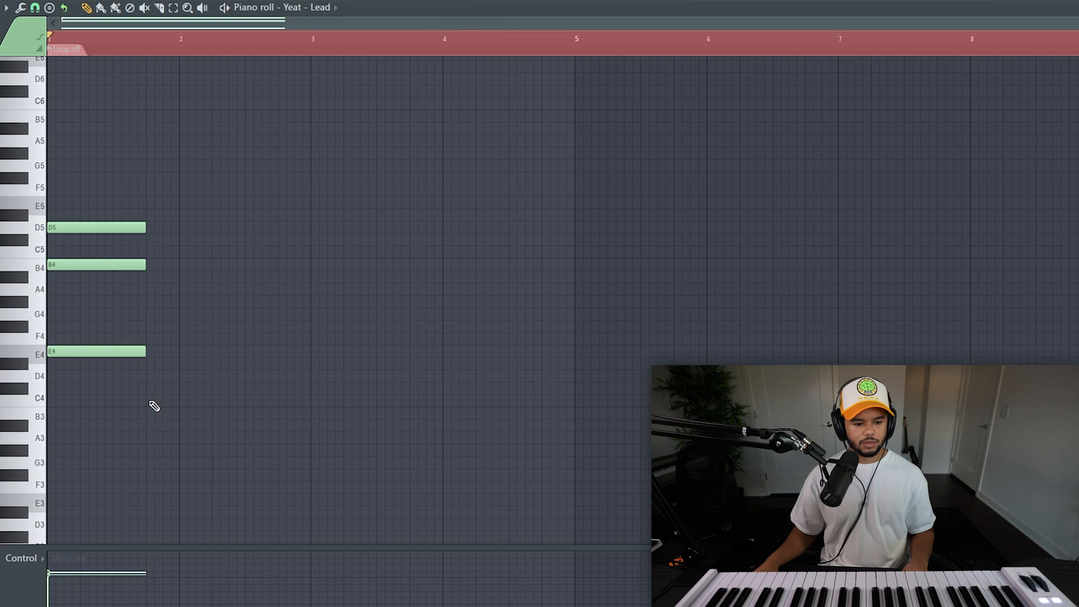
- Build a second chord of C4, G4 and B4 from the end of the first chord to bar 3, and play it back
click(150, 401)
drag(249, 401, 298, 406)
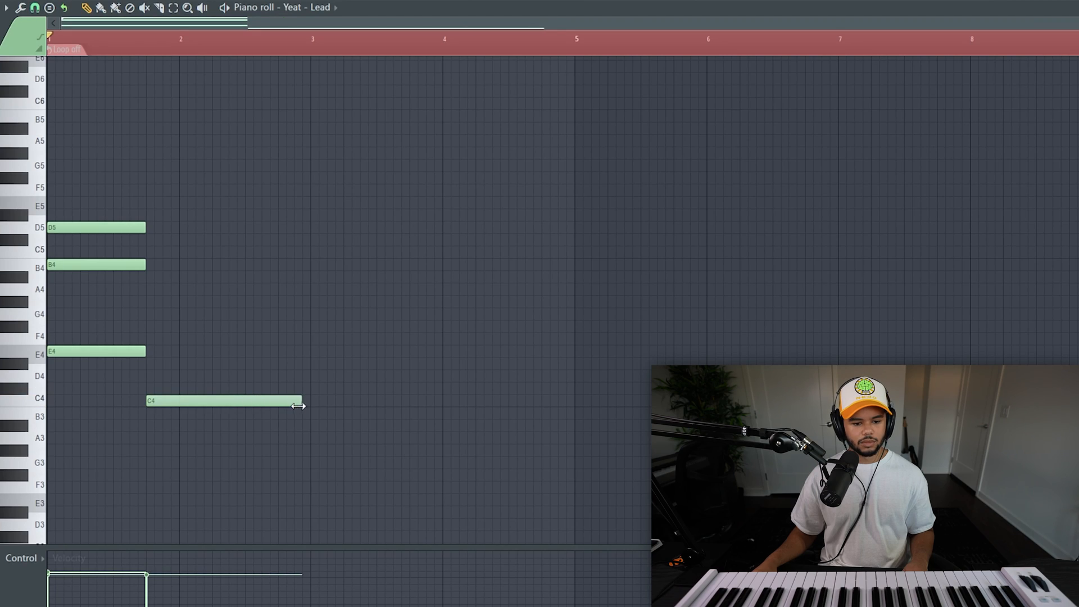
click(154, 264)
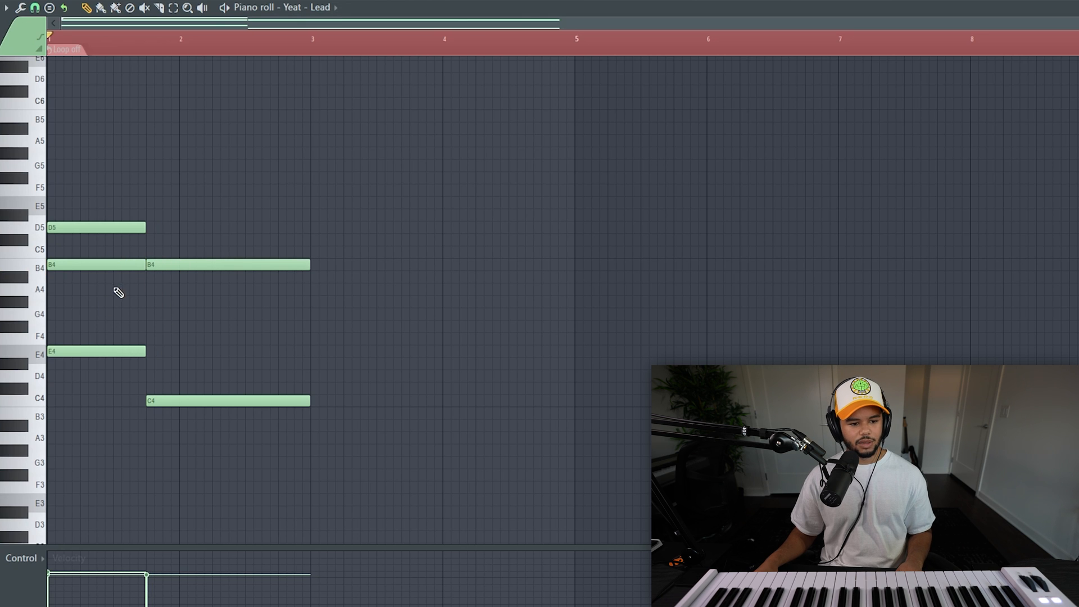
click(155, 301)
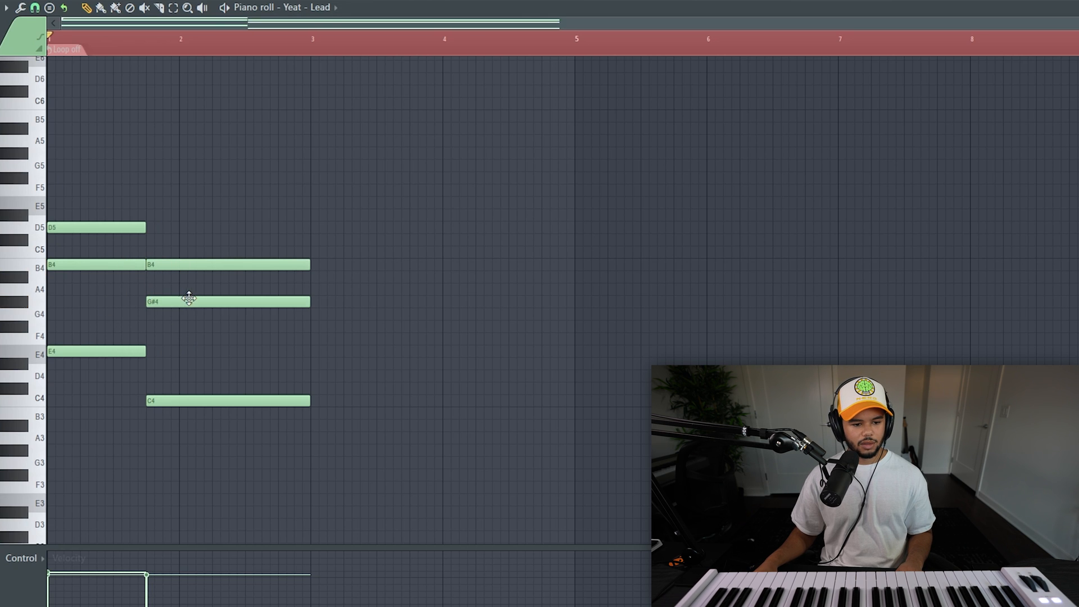
drag(198, 307, 190, 315)
drag(159, 363, 144, 347)
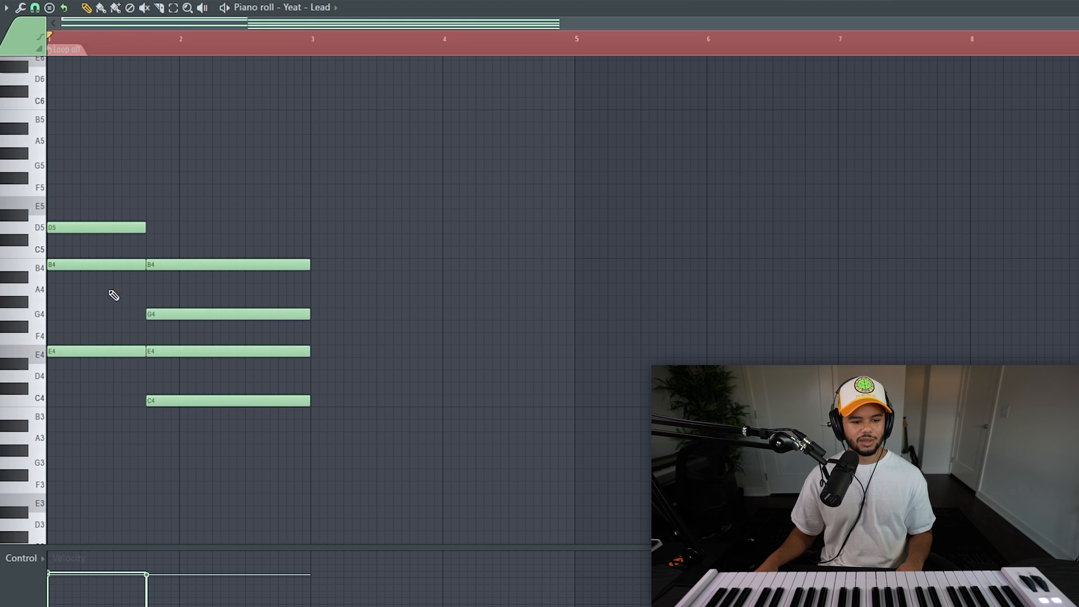
right_click(212, 352)
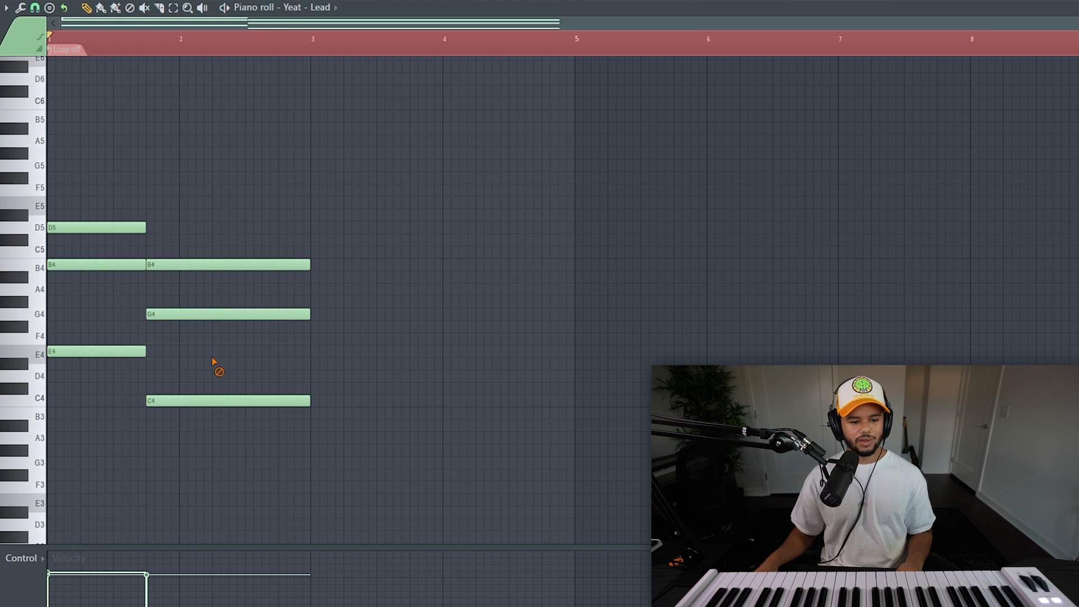
key(space)
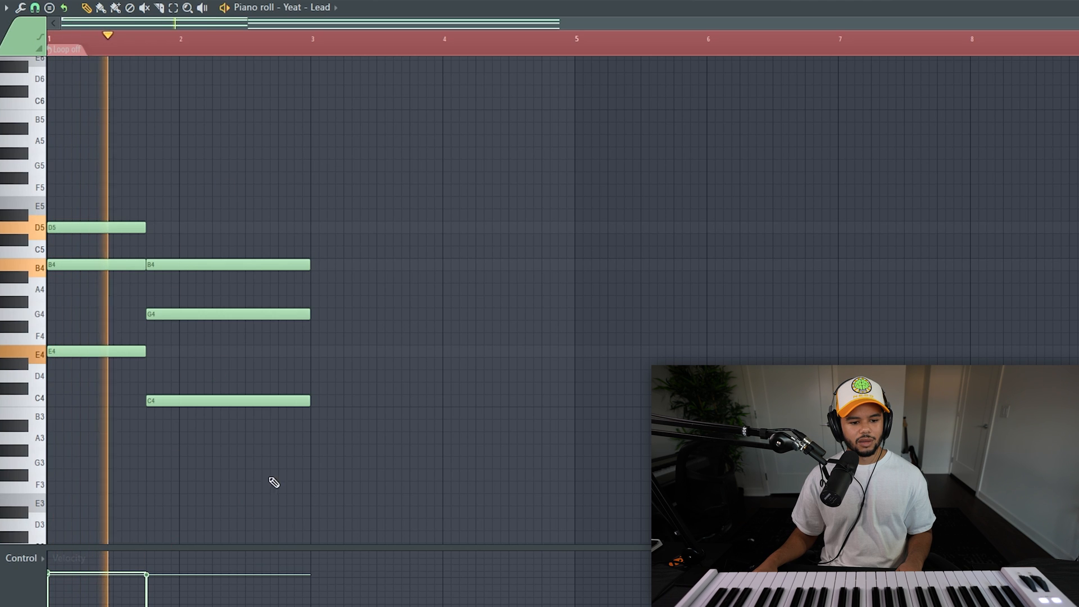
key(space)
- Shorten the second chord to four beats and fill the last beat of bar 2 with an E5 note
drag(274, 197, 281, 400)
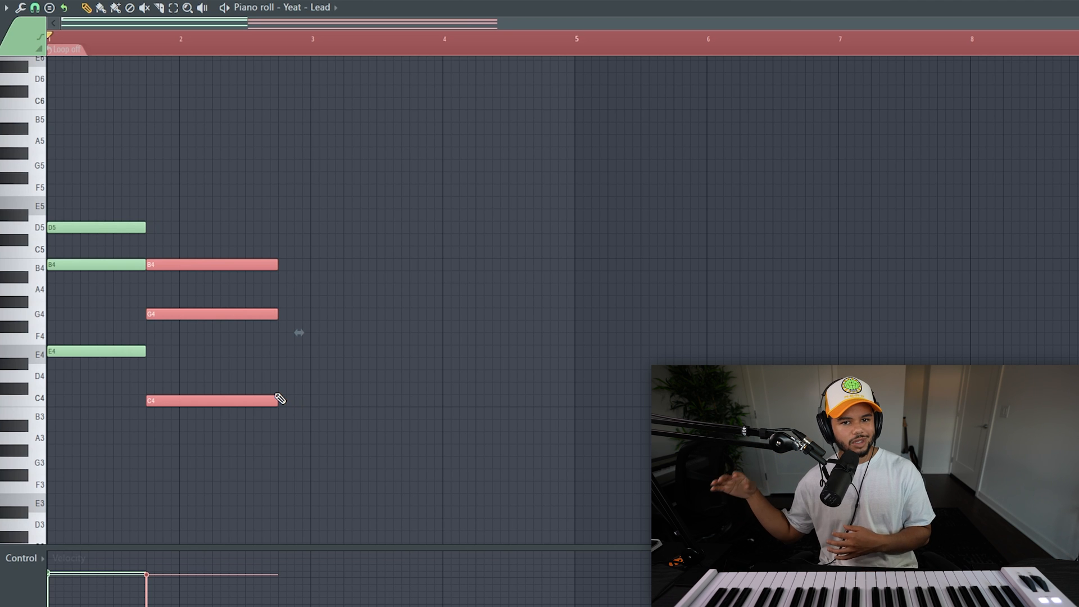
click(284, 203)
drag(410, 203, 309, 212)
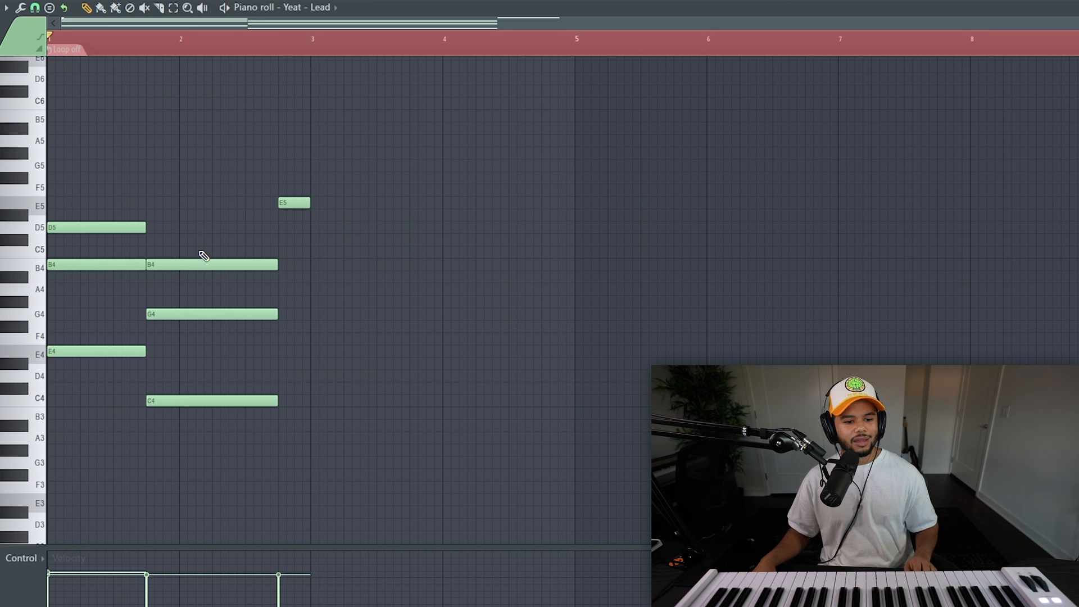
- Copy the C4, G4 and B4 chord to the start of bar 3 and shorten the copy to three beats
drag(245, 233, 224, 447)
drag(226, 402, 391, 389)
click(381, 181)
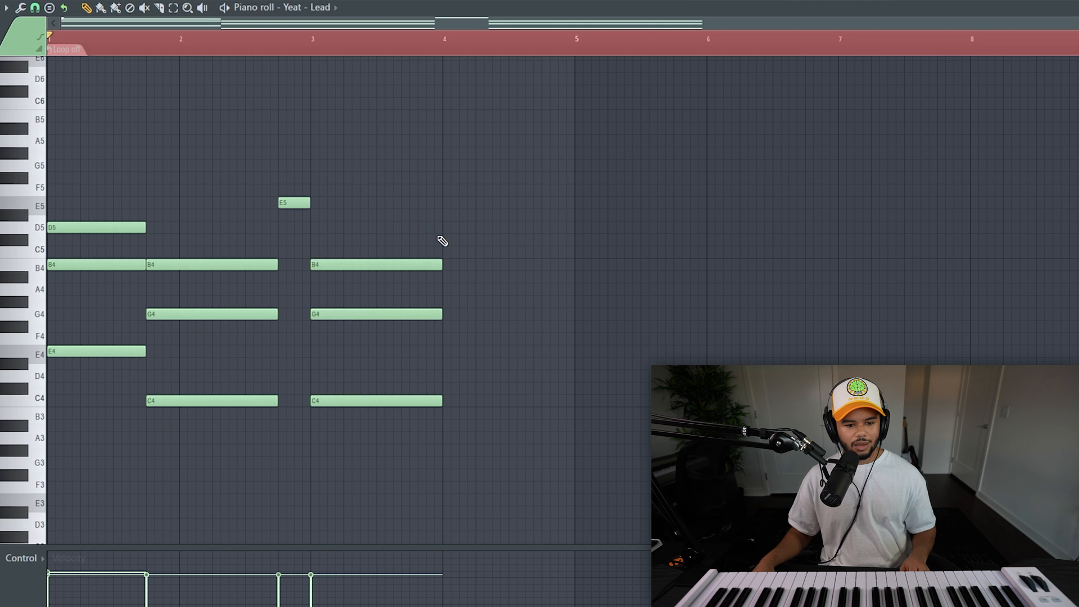
key(space)
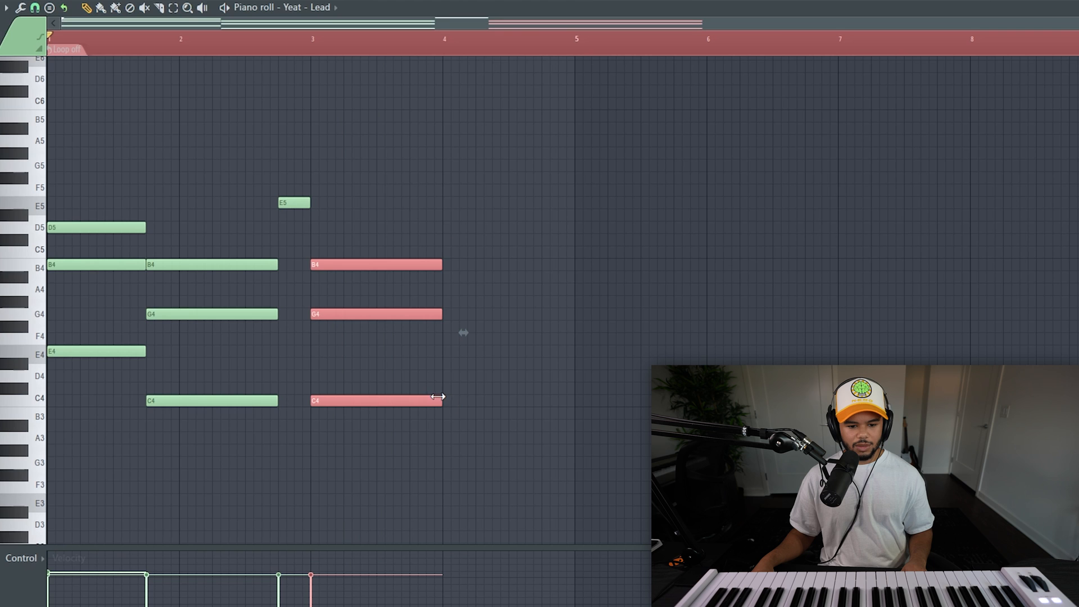
drag(440, 396, 406, 396)
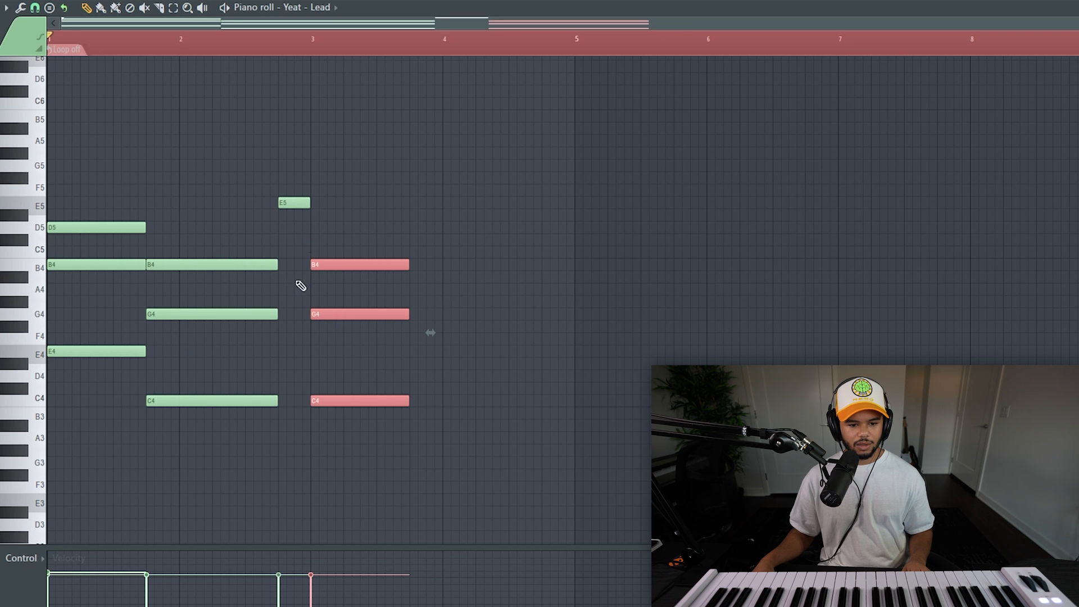
ctrl+click(446, 229)
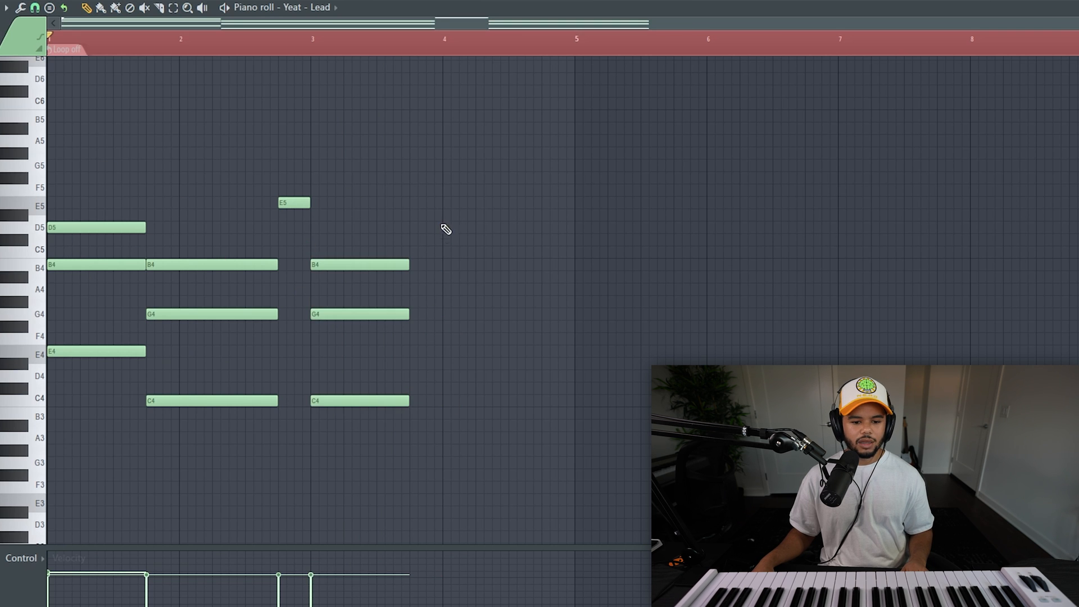
- Add a three-beat chord of D4, G4 and B4 directly after the bar 3 chord
click(420, 377)
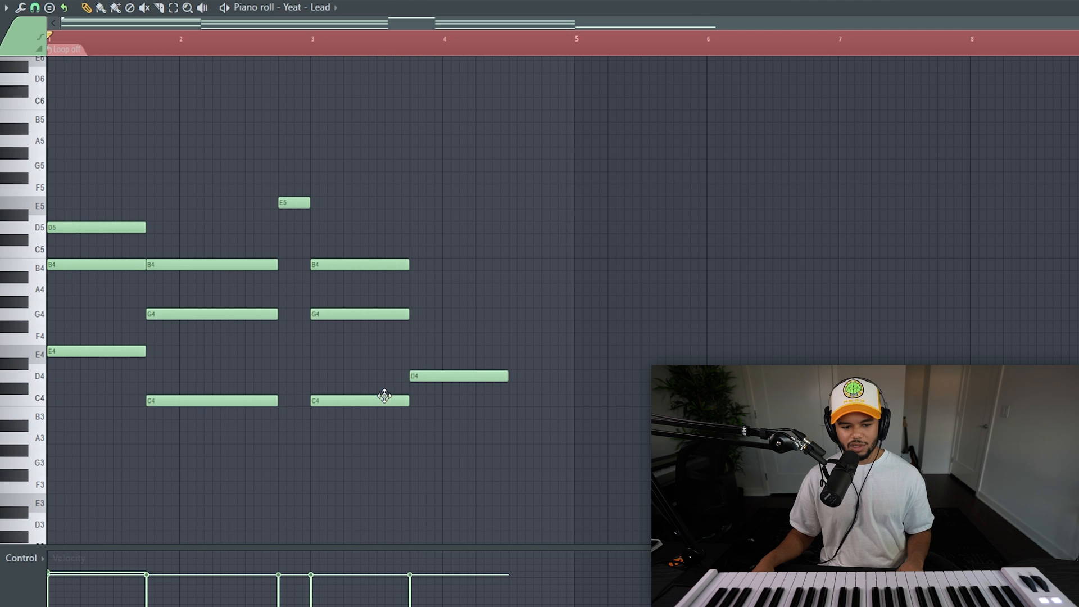
drag(371, 393, 371, 397)
scroll(422, 371, up, 5)
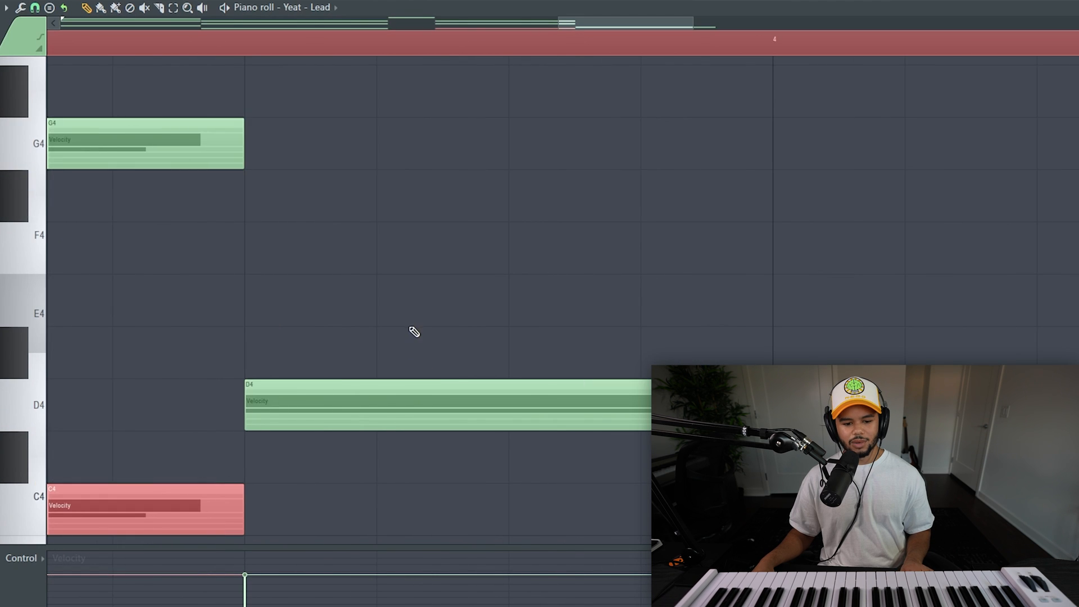
scroll(400, 382, down, 4)
right_click(454, 390)
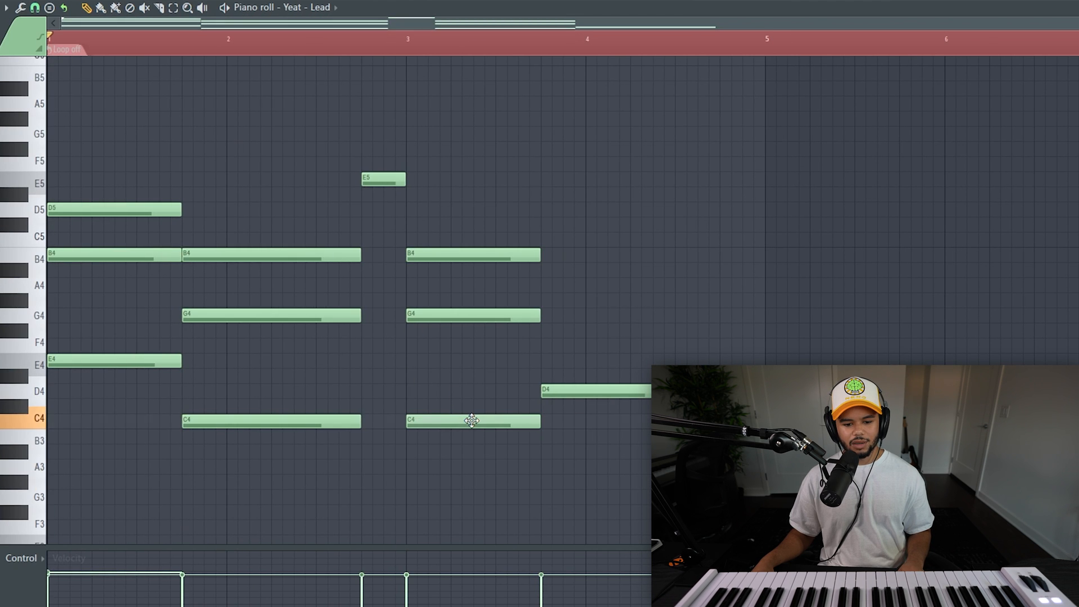
click(572, 378)
right_click(579, 378)
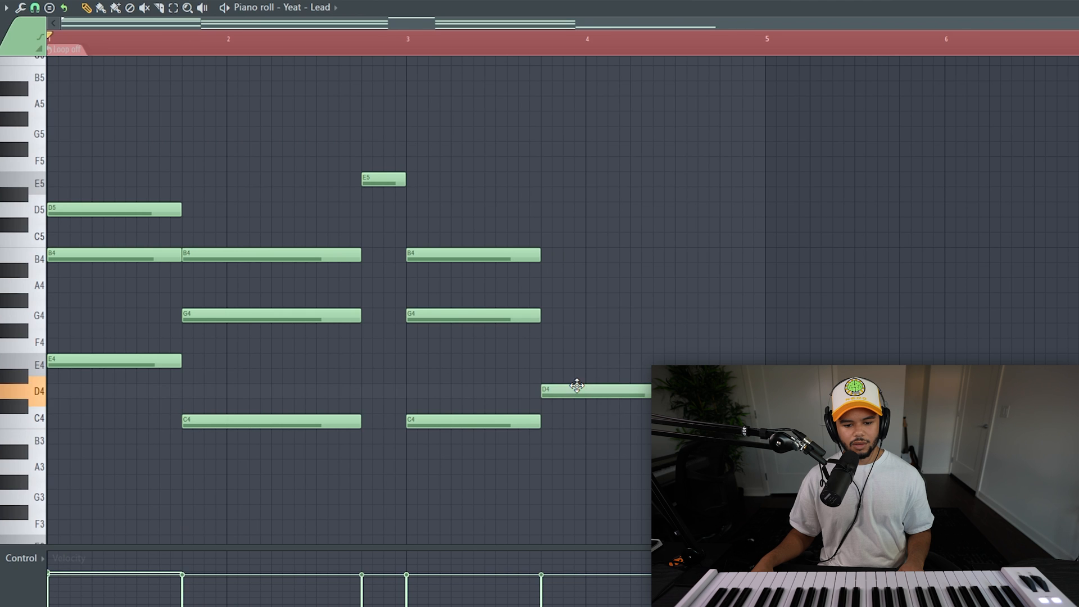
click(553, 316)
click(551, 256)
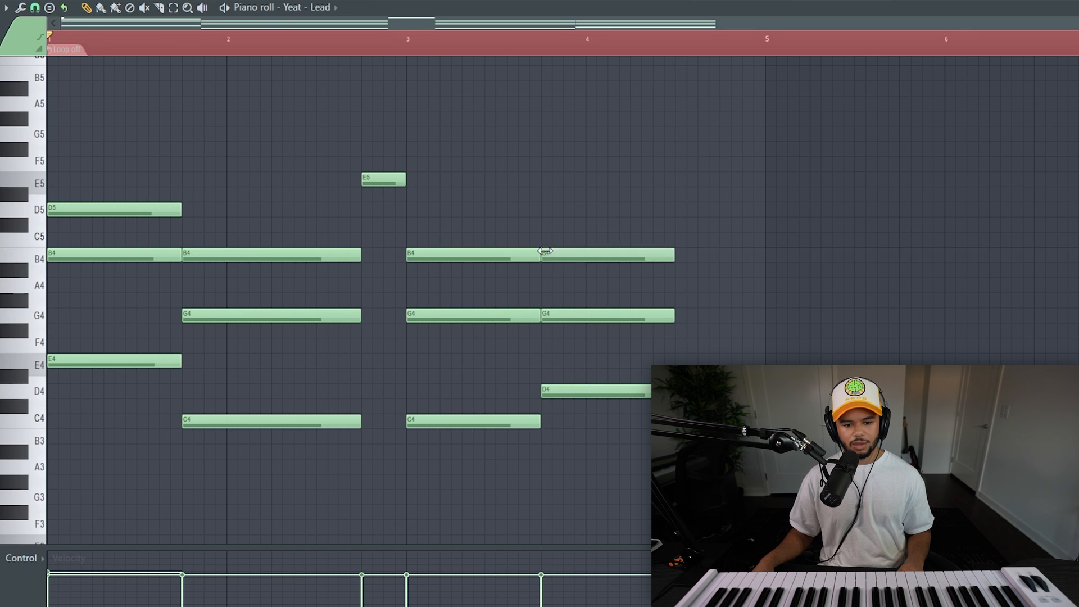
- Lengthen the D4, G4 and B4 chord to four beats and play it back
drag(605, 240, 640, 395)
drag(696, 322, 729, 322)
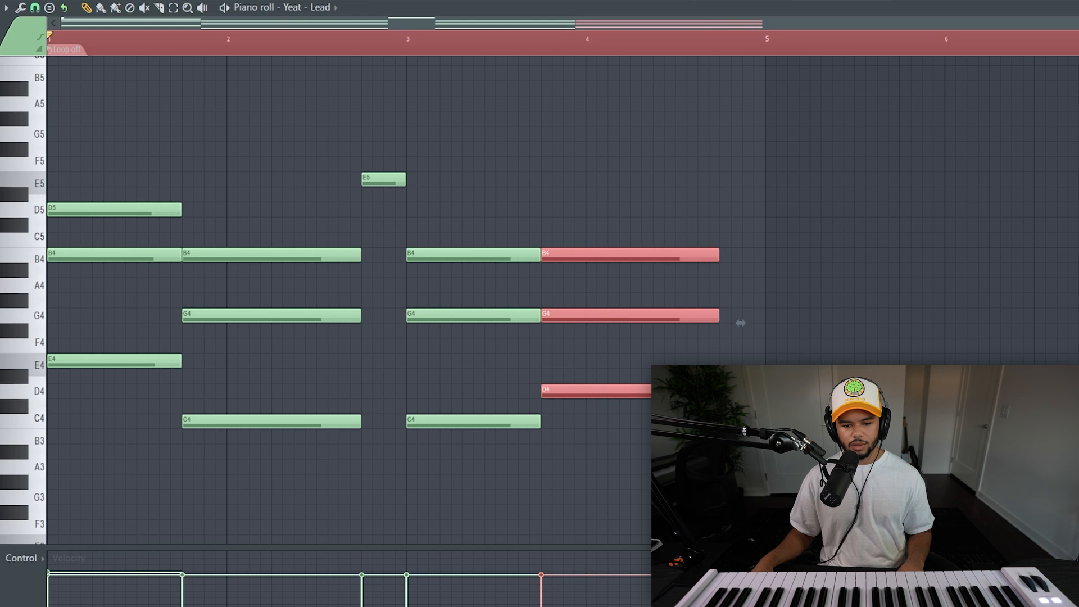
click(740, 323)
key(space)
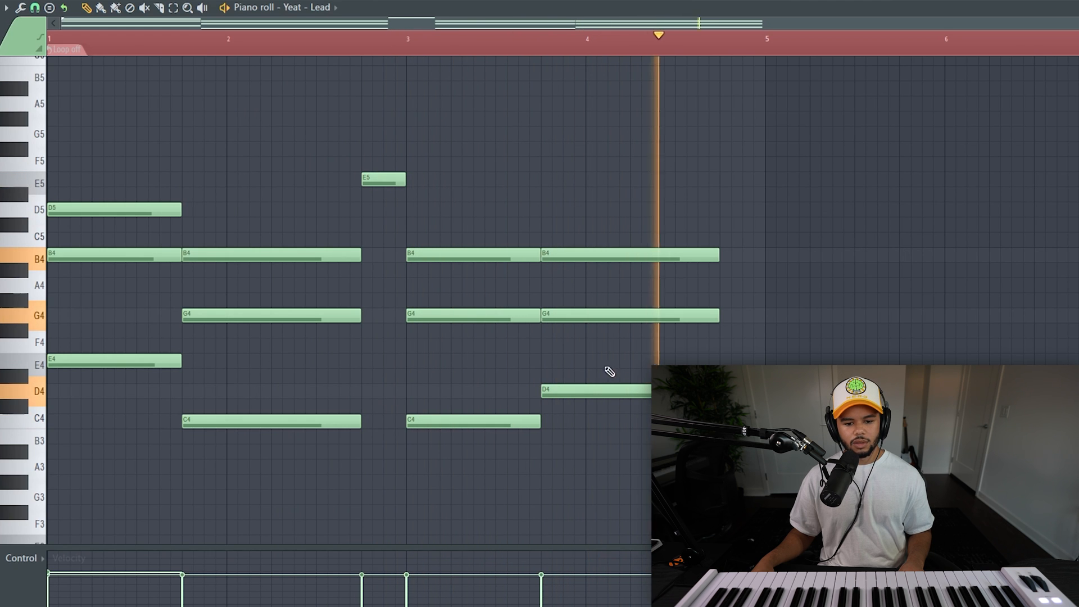
key(space)
- Duplicate the last chord's D4 note one octave higher as D5 and play the chord back
click(566, 388)
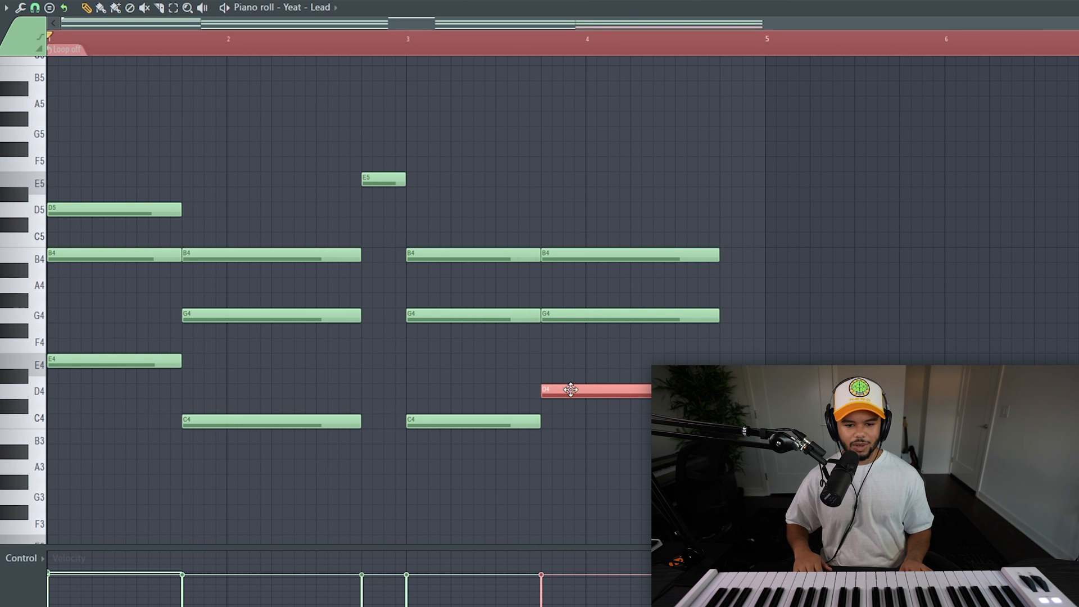
key(ctrl+c)
key(ctrl+v)
key(ctrl+Up)
click(549, 108)
key(space)
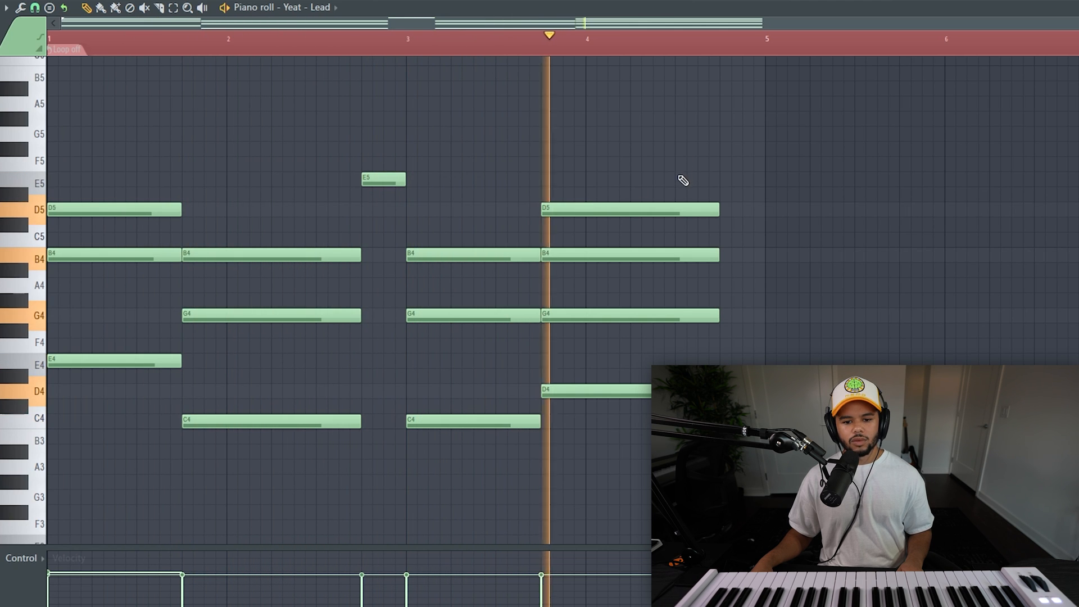
key(space)
- Shorten the last chord to three beats and add a half-beat E5 and a one-beat D5 in the rest of bar 4
drag(663, 115, 614, 503)
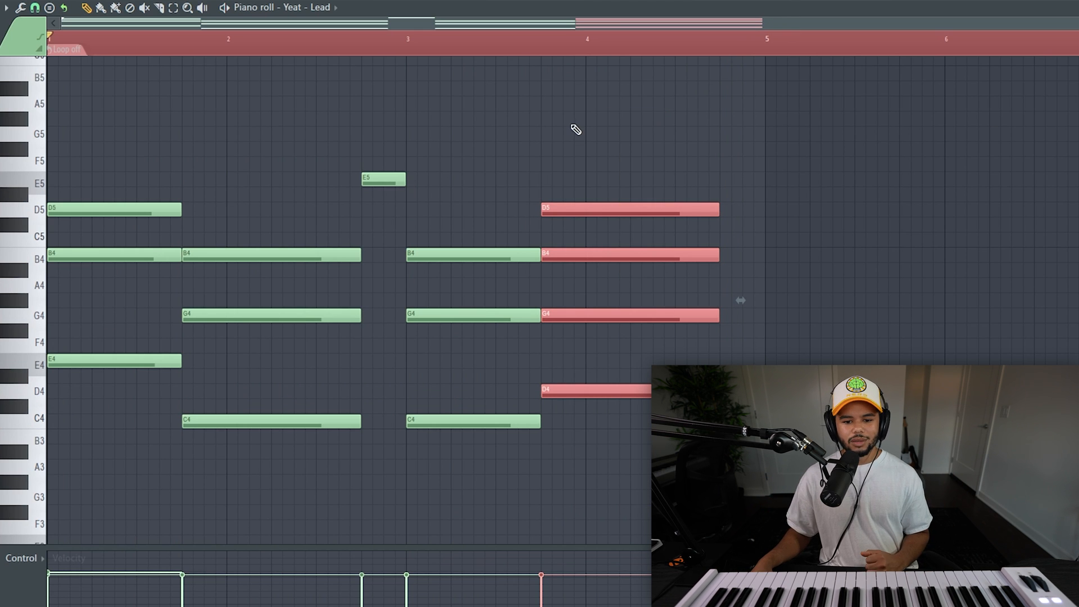
key(ctrl+d)
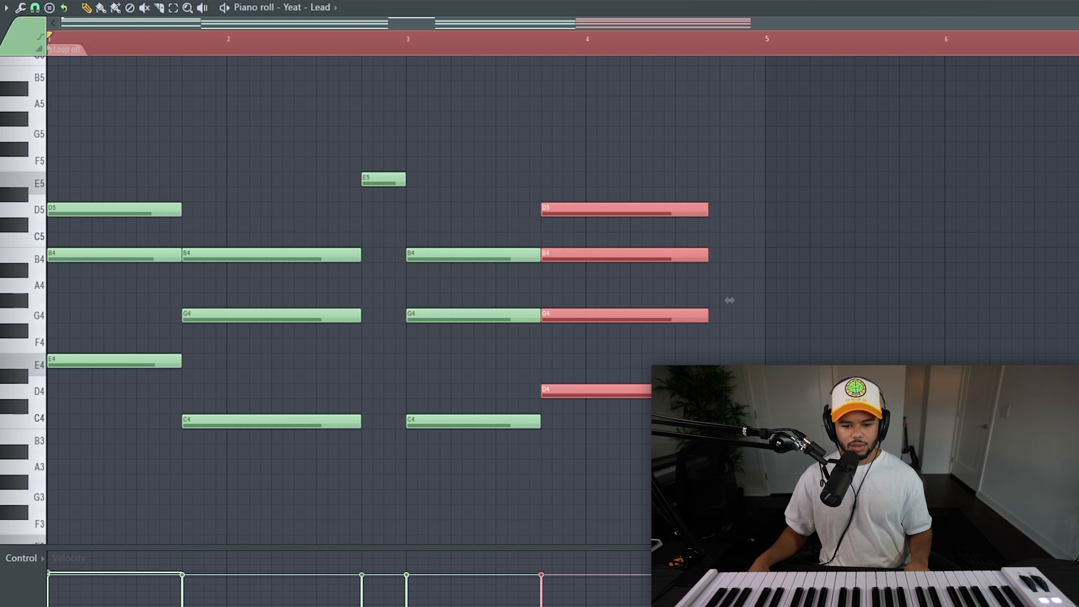
drag(729, 300, 707, 300)
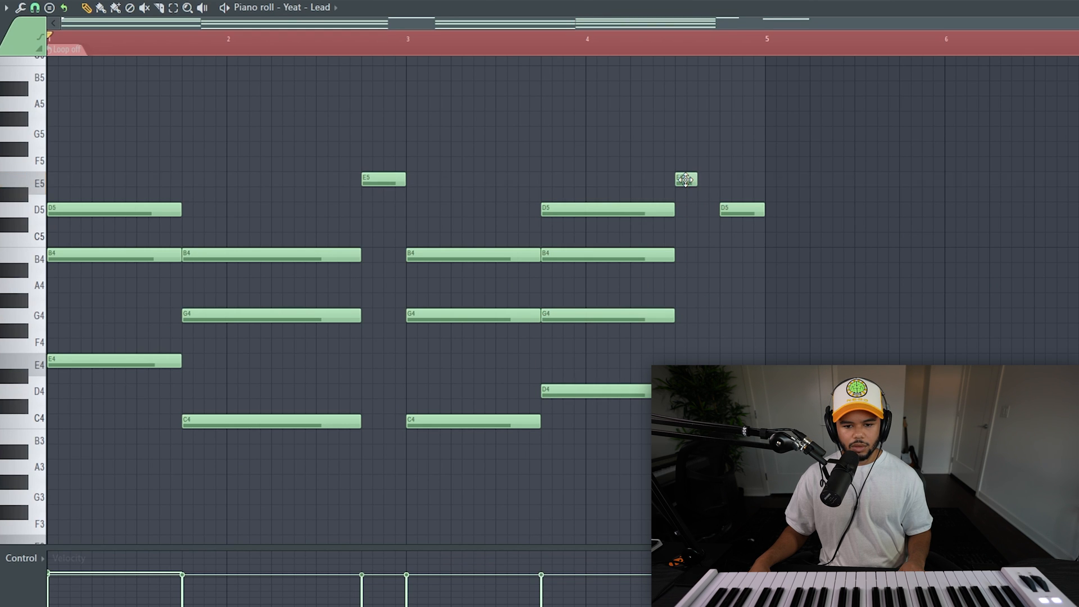
- Replace the D5 on the last beat of bar 4 with a half-beat F#5 and play the phrase back
click(726, 150)
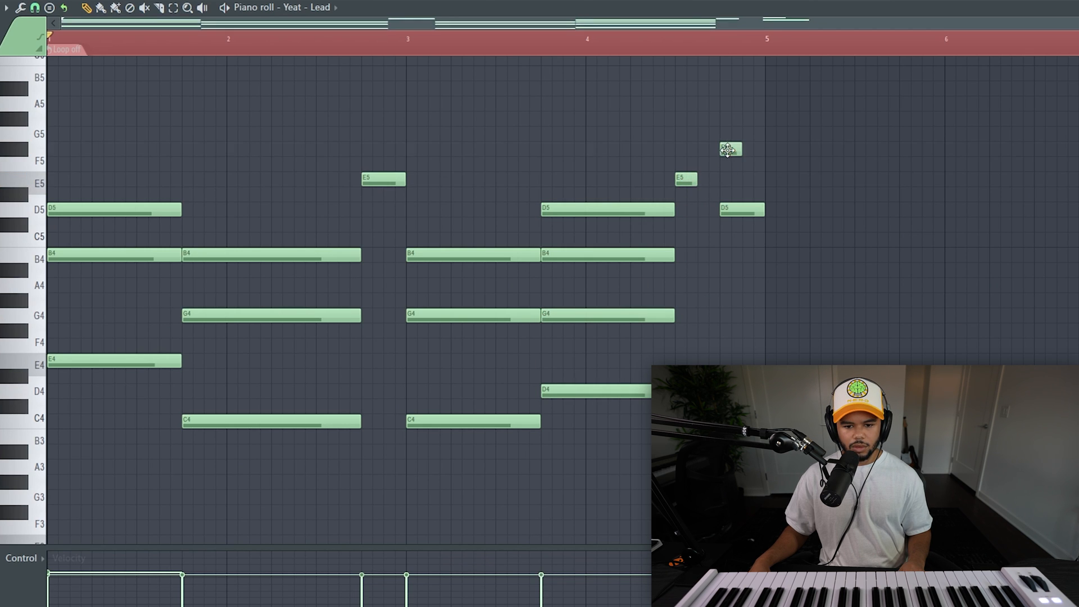
right_click(746, 209)
key(space)
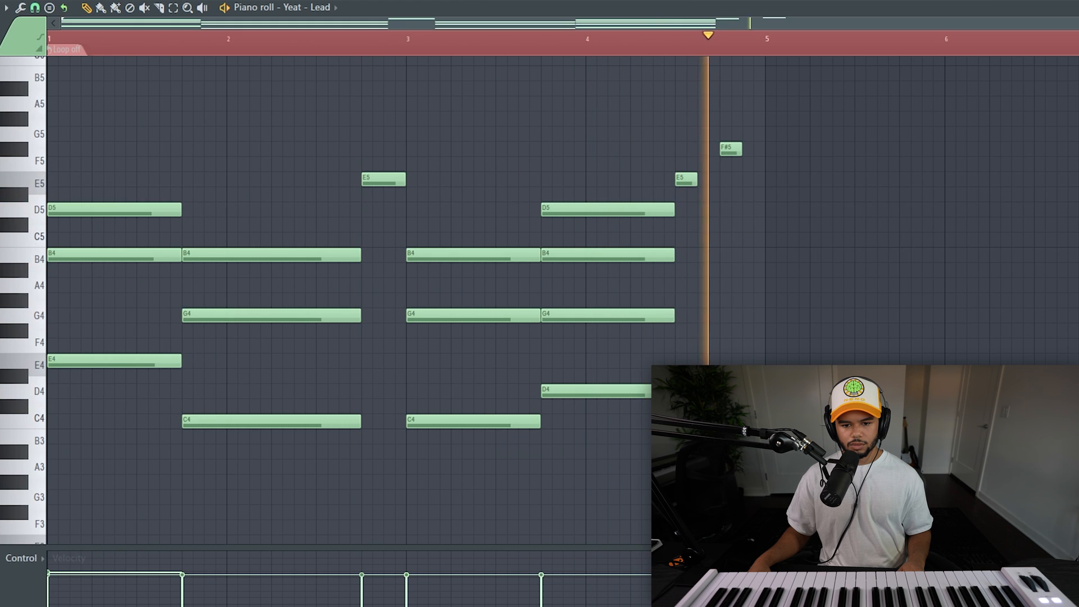
key(space)
- Duplicate the four-bar progression into bars 5 to 8 and add one-beat F5 and E5 notes on beats 2 and 3 of bar 1
scroll(84, 169, down, 2)
click(80, 164)
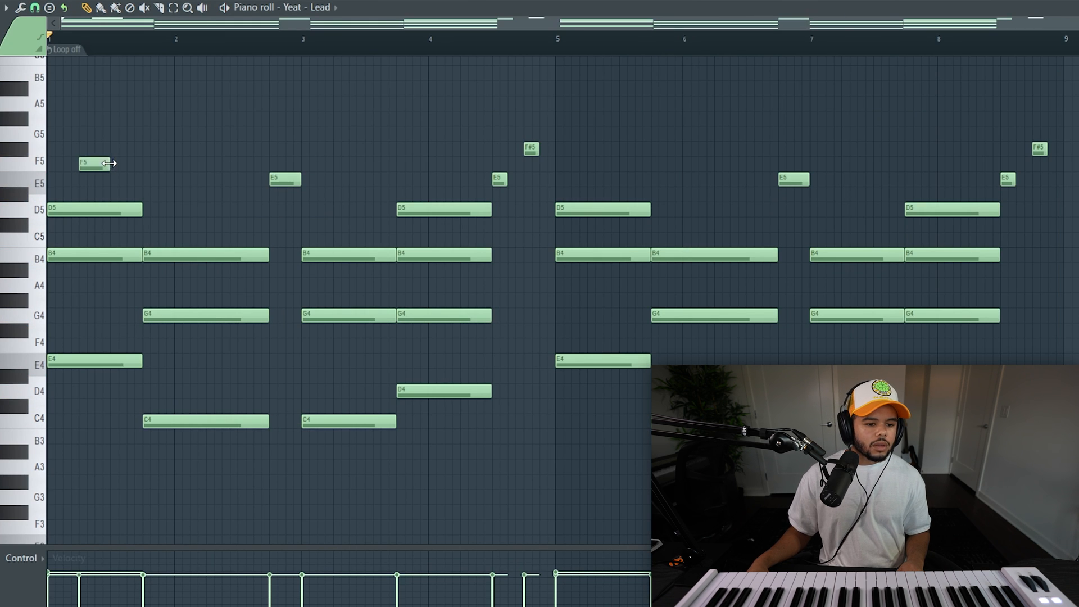
click(111, 181)
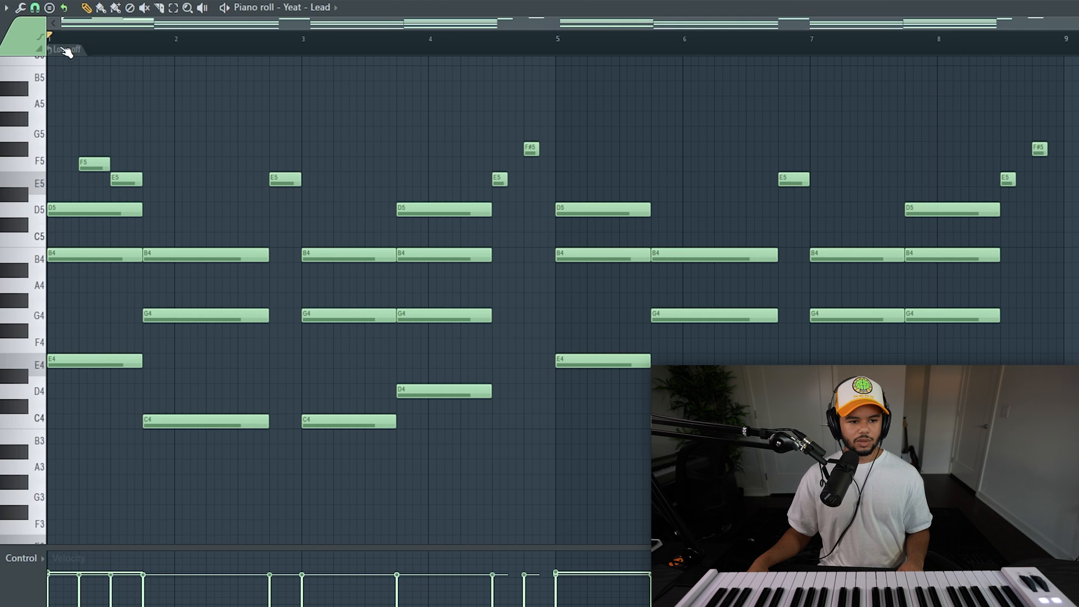
drag(82, 150, 173, 452)
ctrl+click(204, 220)
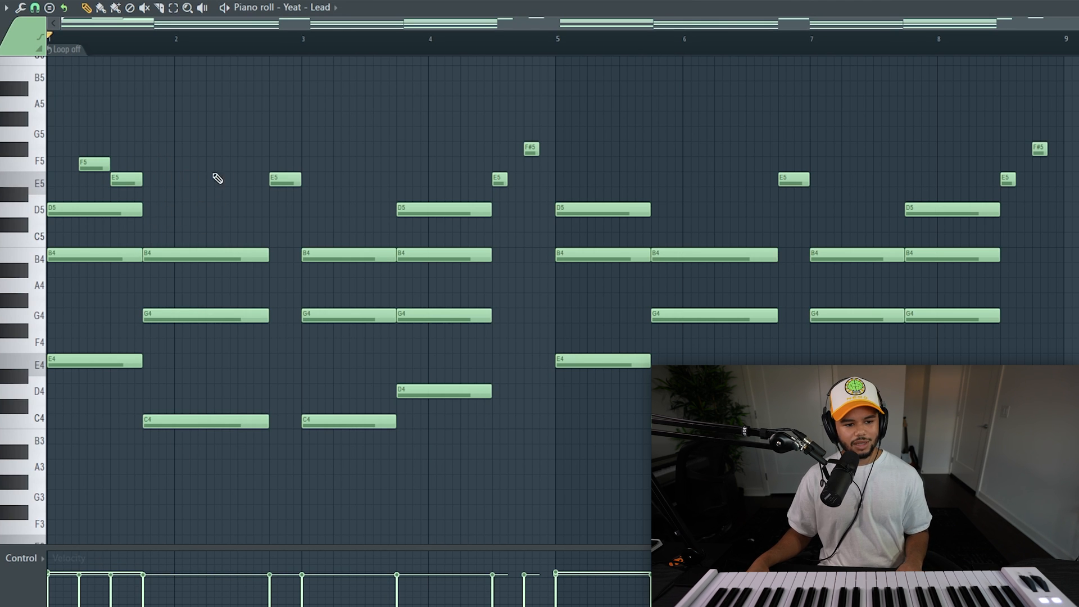
- Raise the F5 in bar 1 to F#5 and copy the F#5 and E5 pair to beats 2 and 3 of bar 3
key(space)
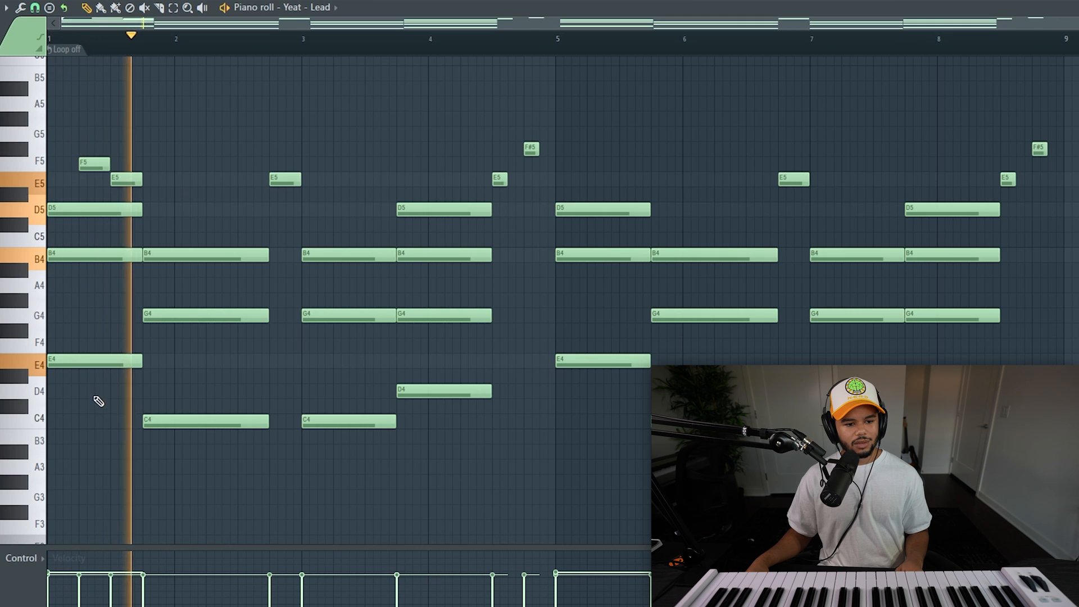
key(space)
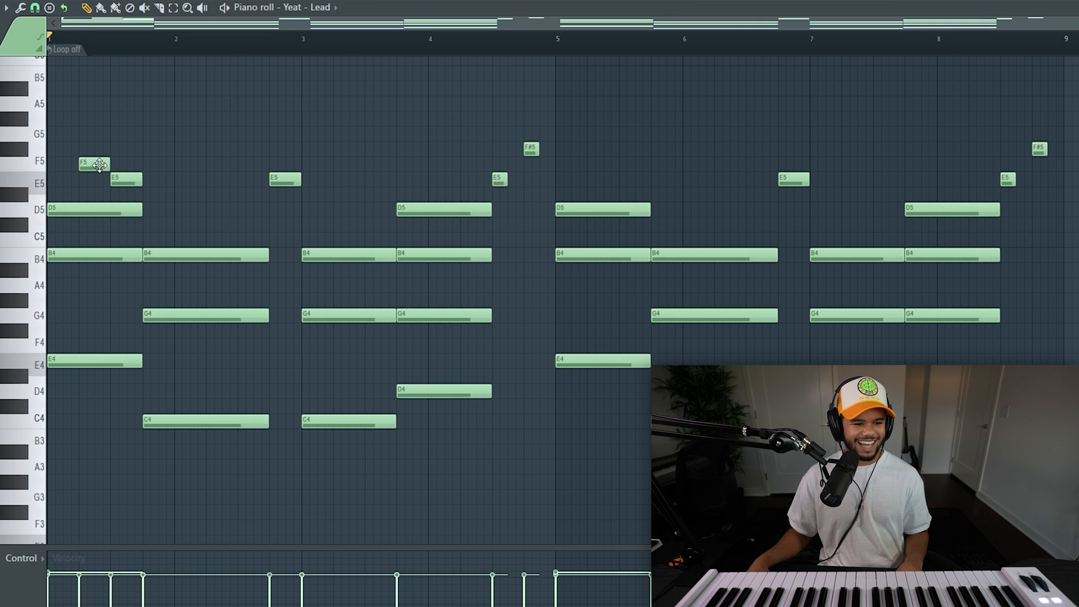
drag(99, 165, 99, 145)
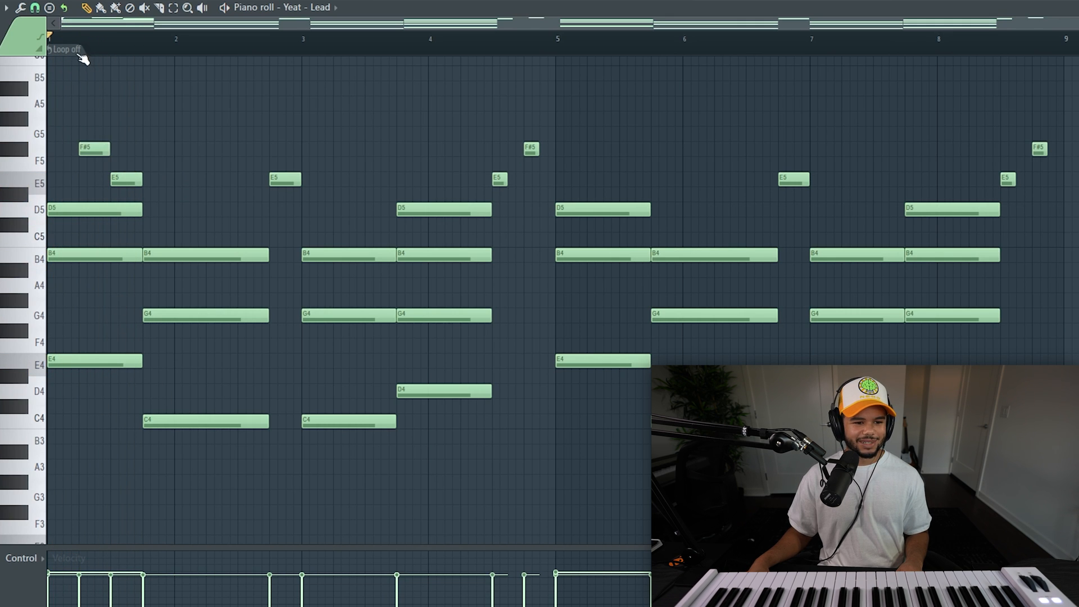
drag(67, 96, 377, 180)
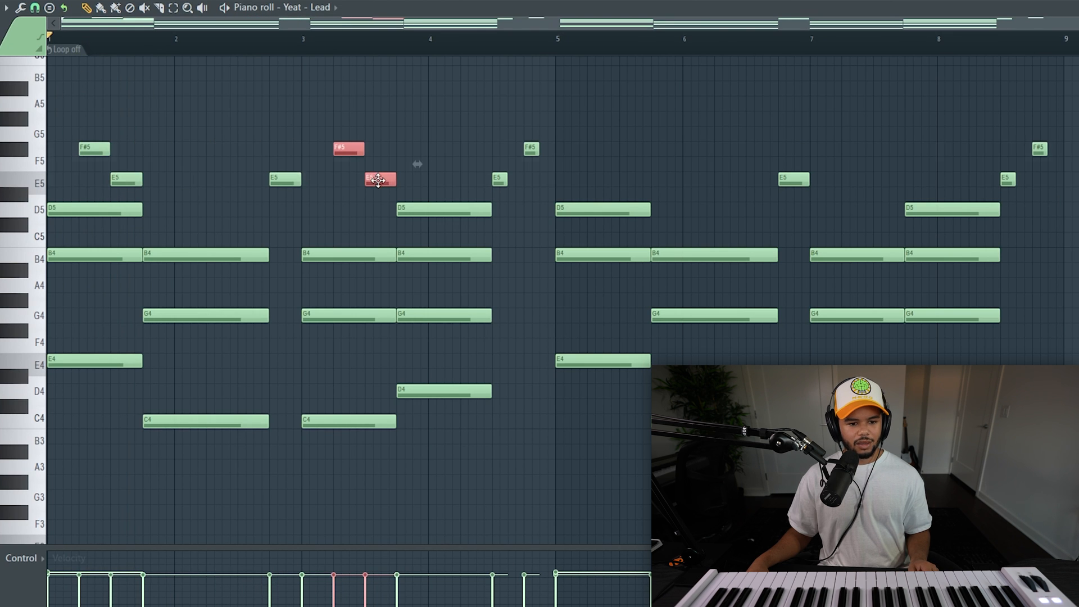
- Copy the F#5 and E5 pair into bars 5 and 7, end bar 8 with half-beat E5 and D5 notes, and play back
click(105, 103)
double_click(182, 40)
key(space)
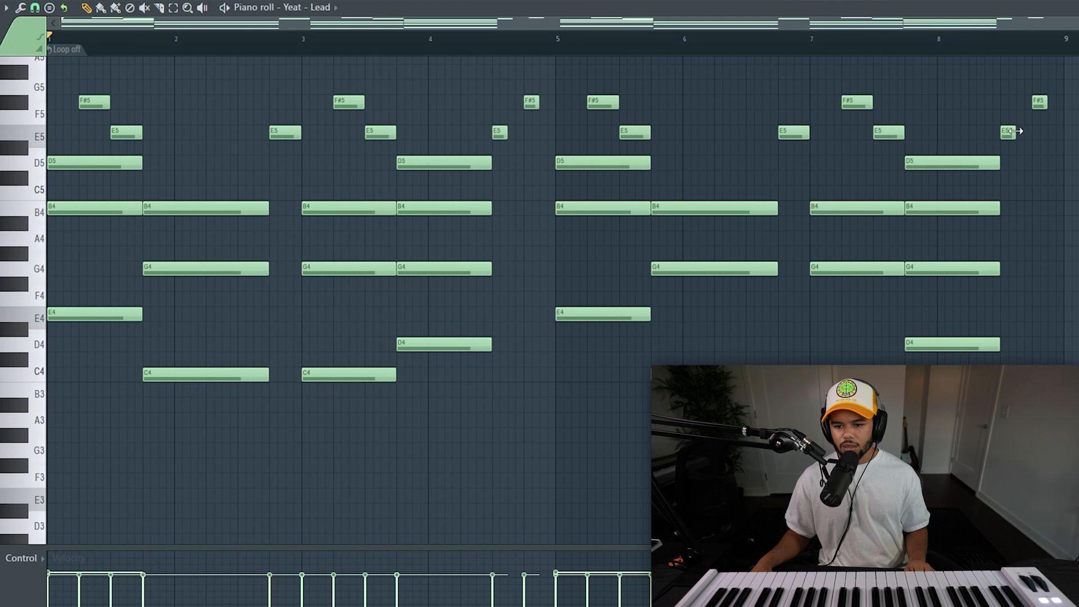
drag(1009, 130, 1057, 163)
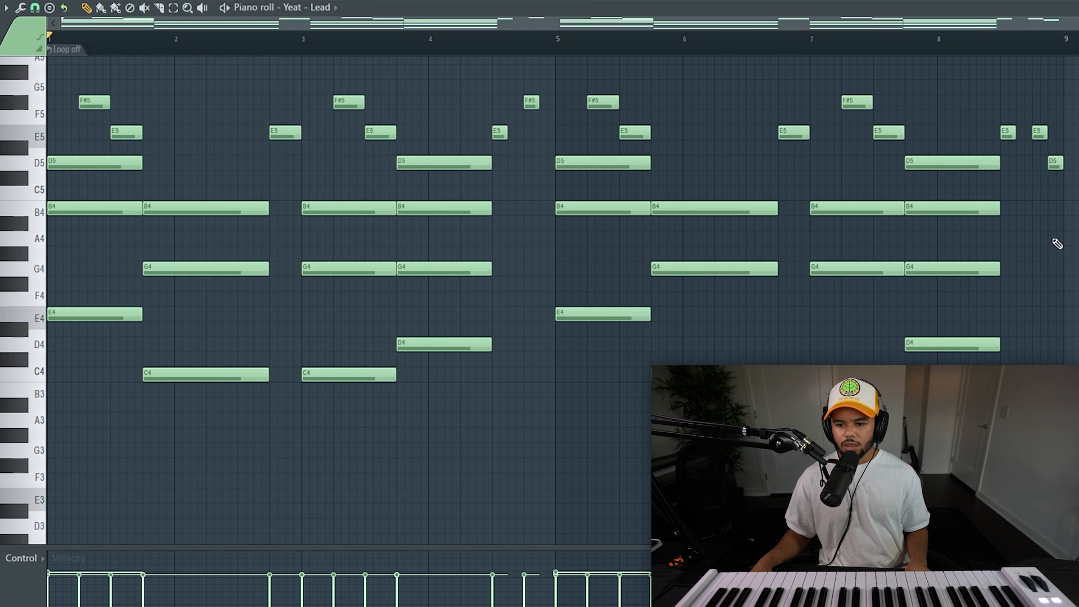
key(space)
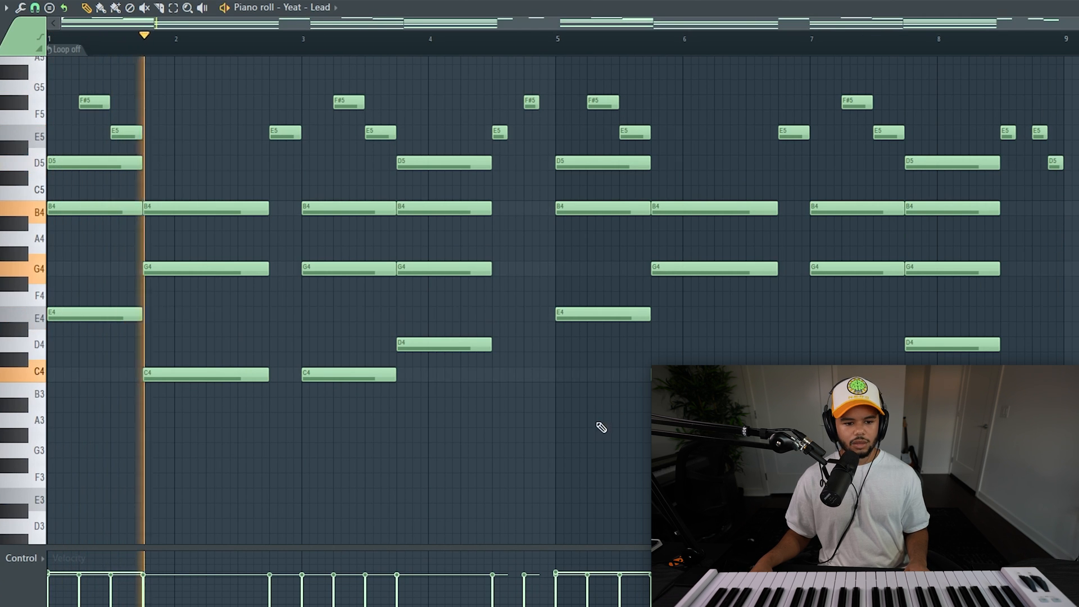
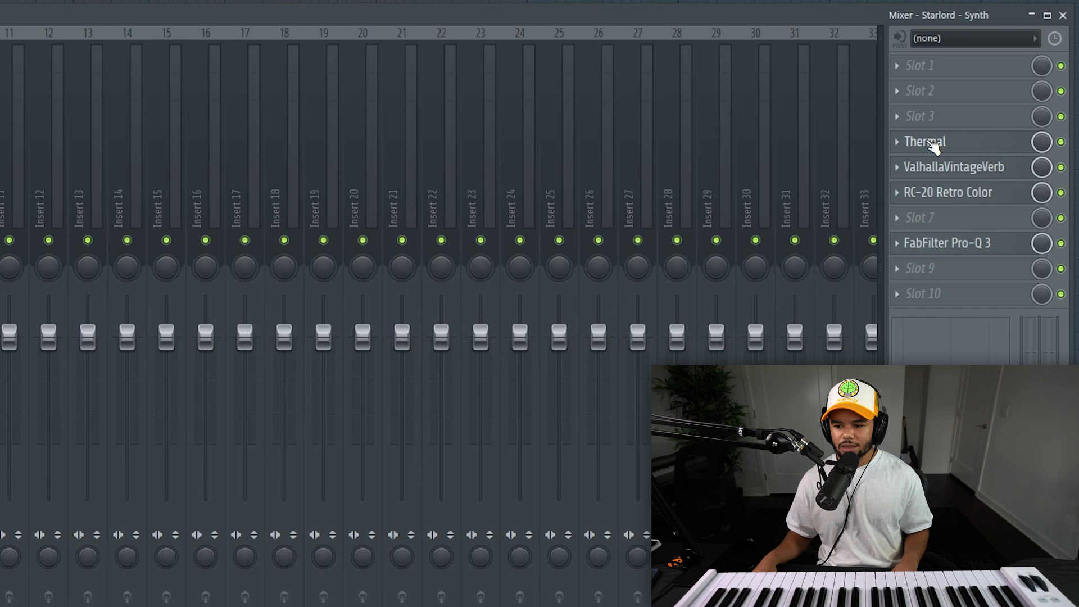
- Open the Thermal effect on the Starlord - Synth mixer track
click(927, 140)
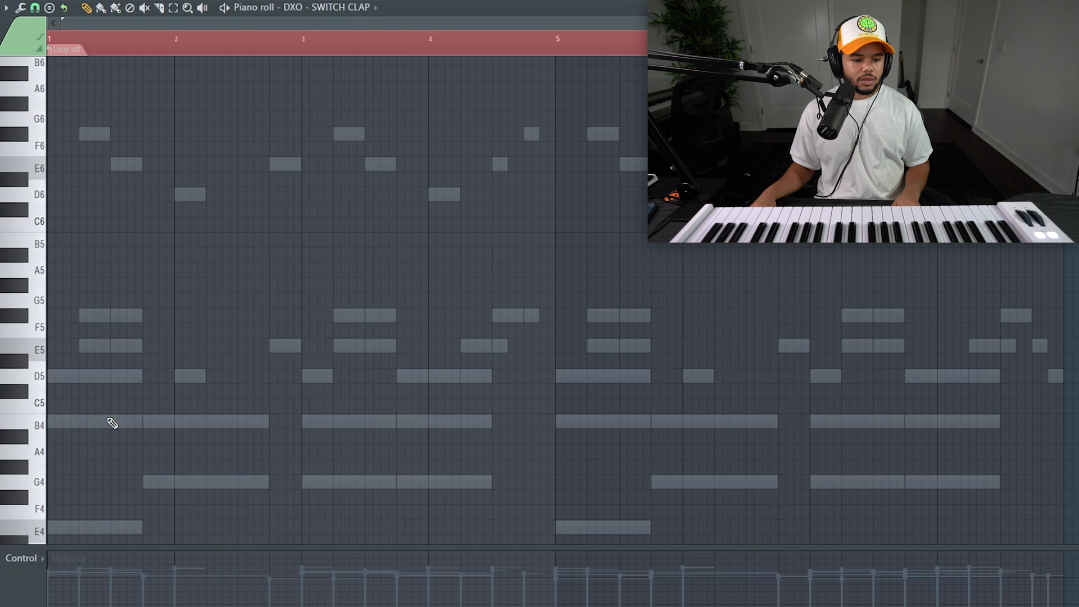
- Place a C5 clap hit on beat 3 of each of the eight bars in the DXO - SWITCH CLAP pattern during playback
key(space)
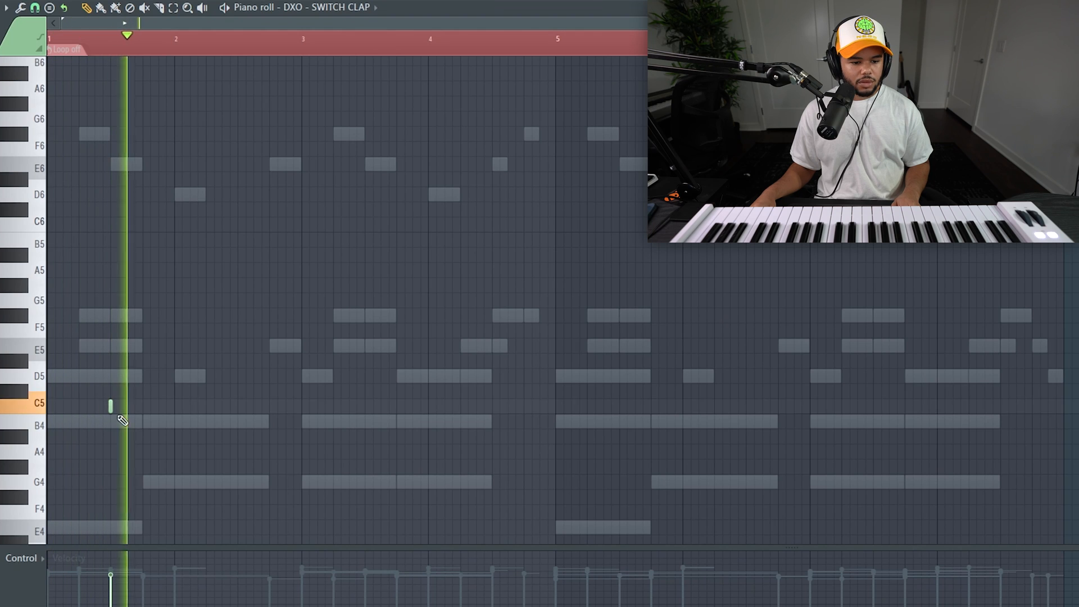
click(238, 406)
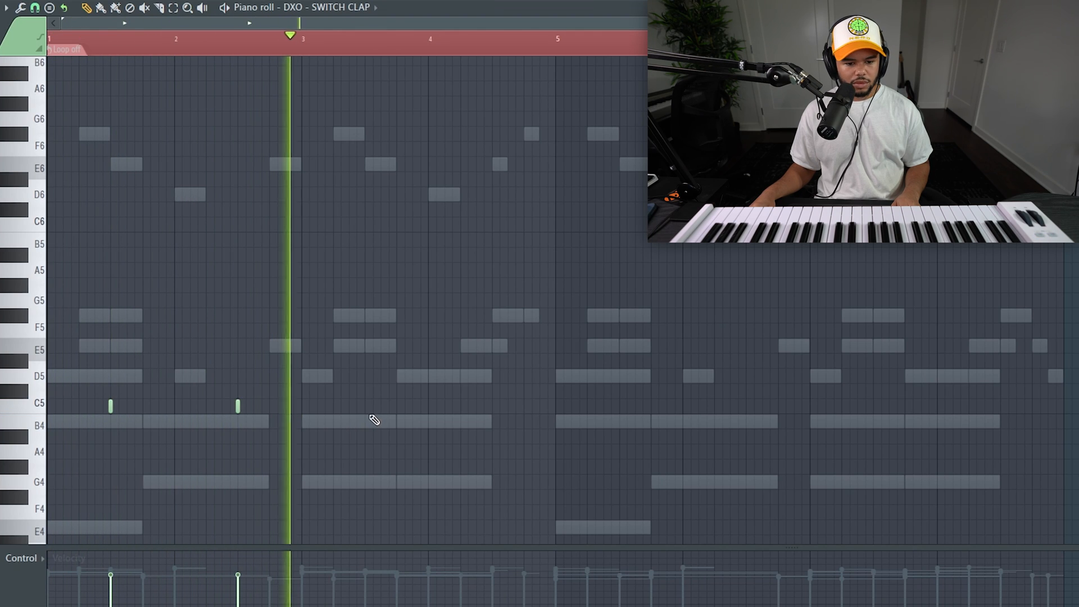
click(370, 406)
click(492, 406)
click(619, 406)
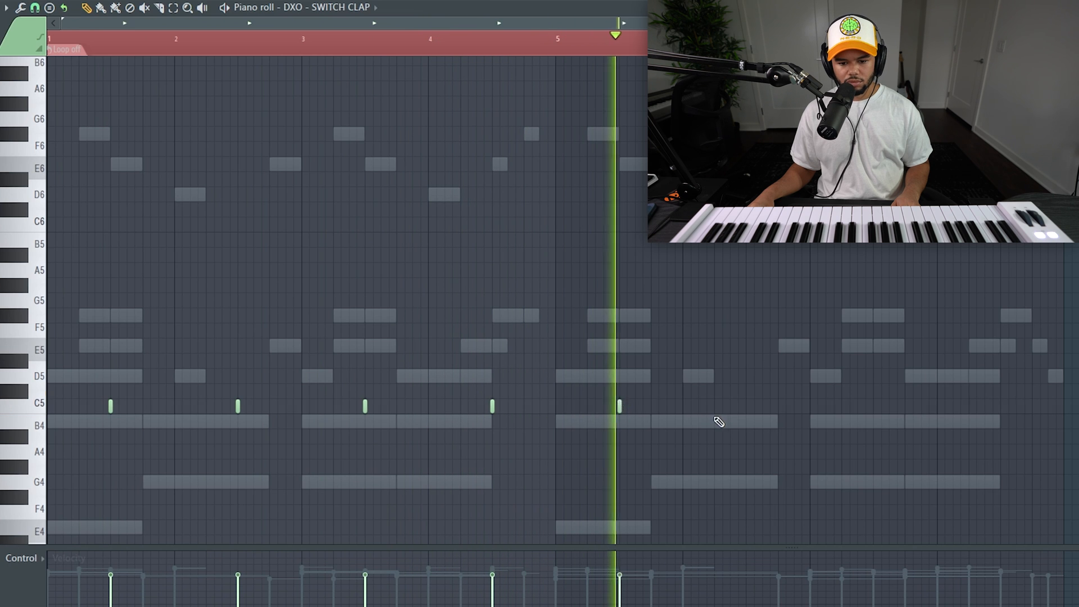
click(746, 405)
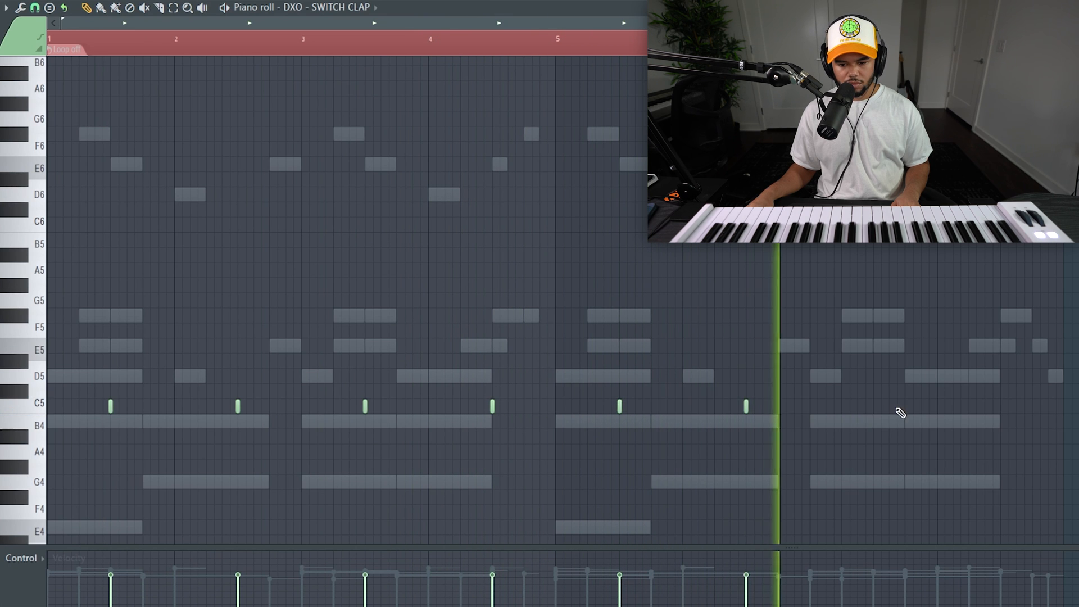
click(873, 405)
click(1001, 405)
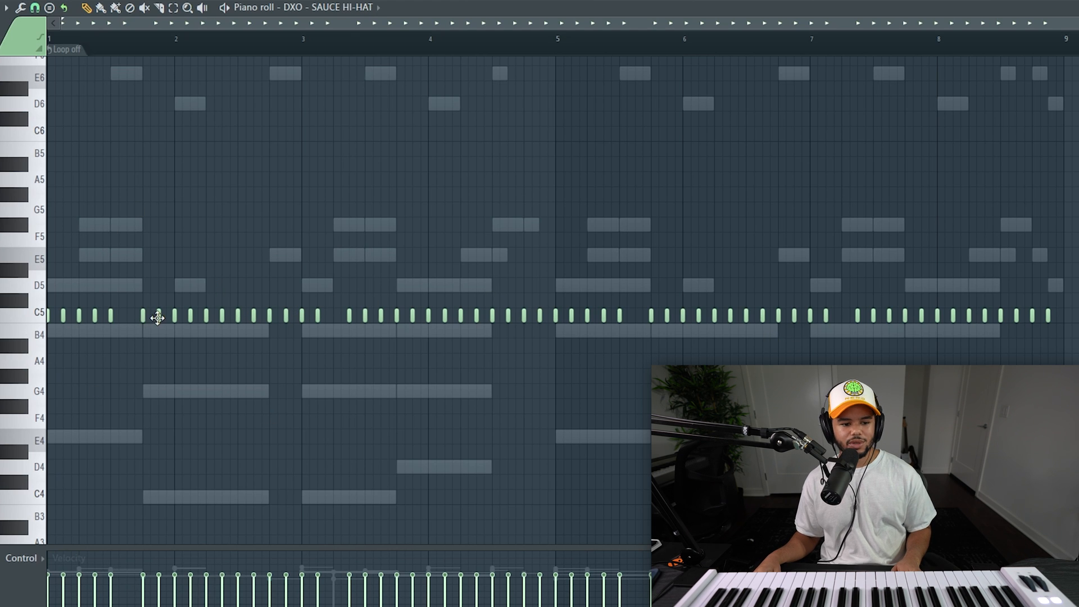
- Play the hi-hat pattern and remove the hits on beat 4 of bar 4 and the offbeat after beat 3 of bar 8
key(space)
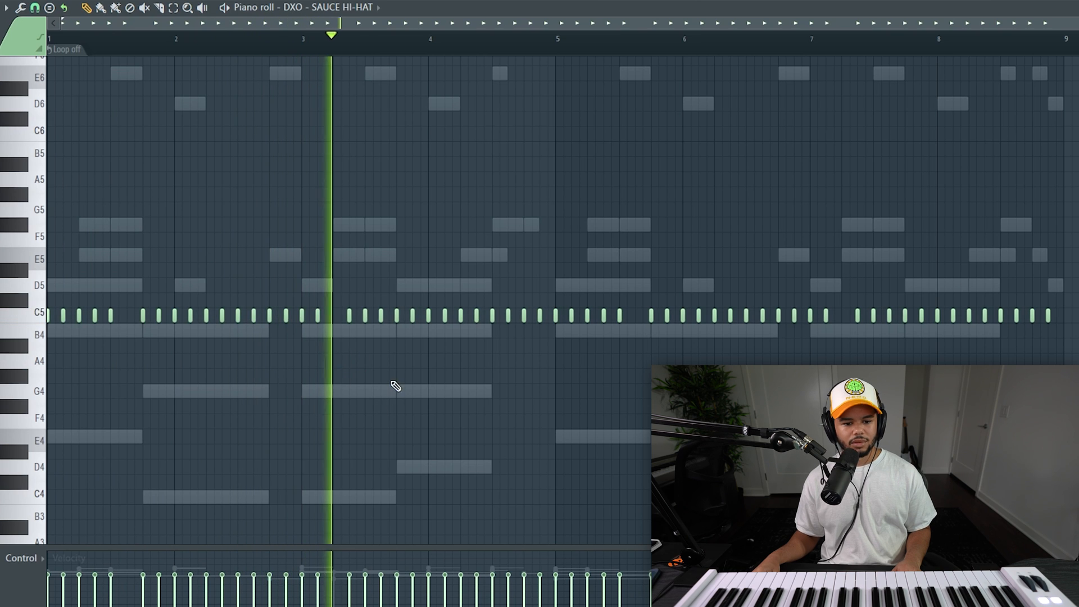
right_click(524, 316)
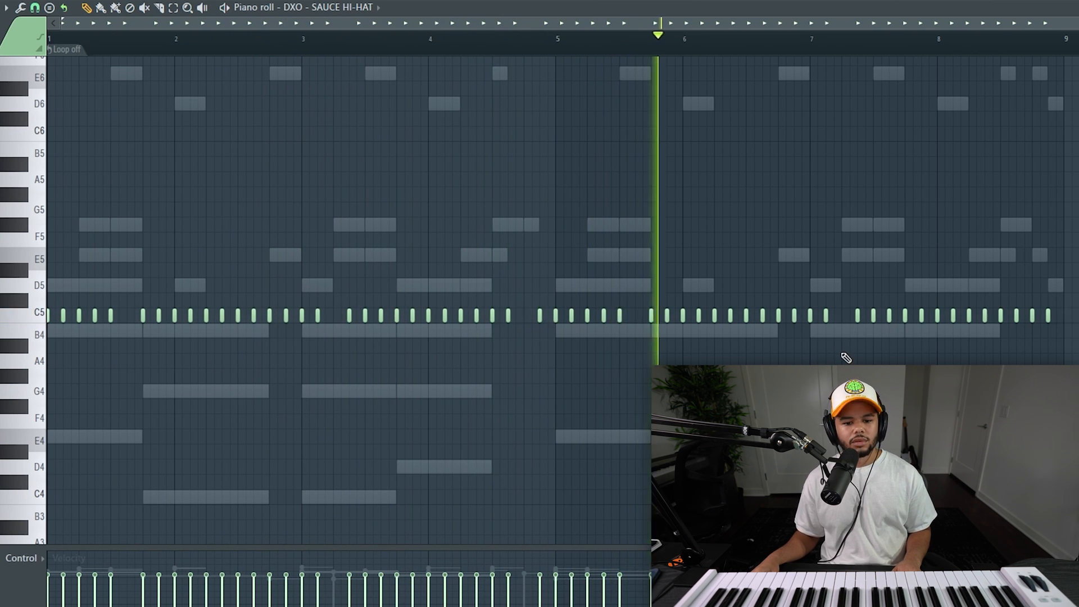
right_click(1017, 316)
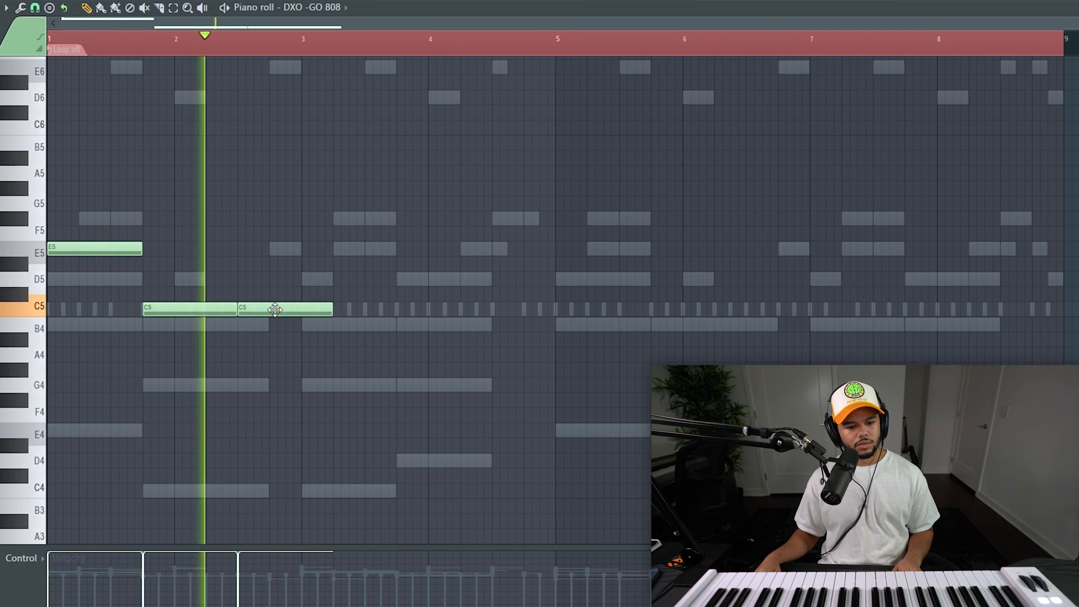
- Extend the first 808 C5 to four beats, followed by a one-beat C5 on beat 4 of bar 2 and a four-beat C5 from bar 3
key(space)
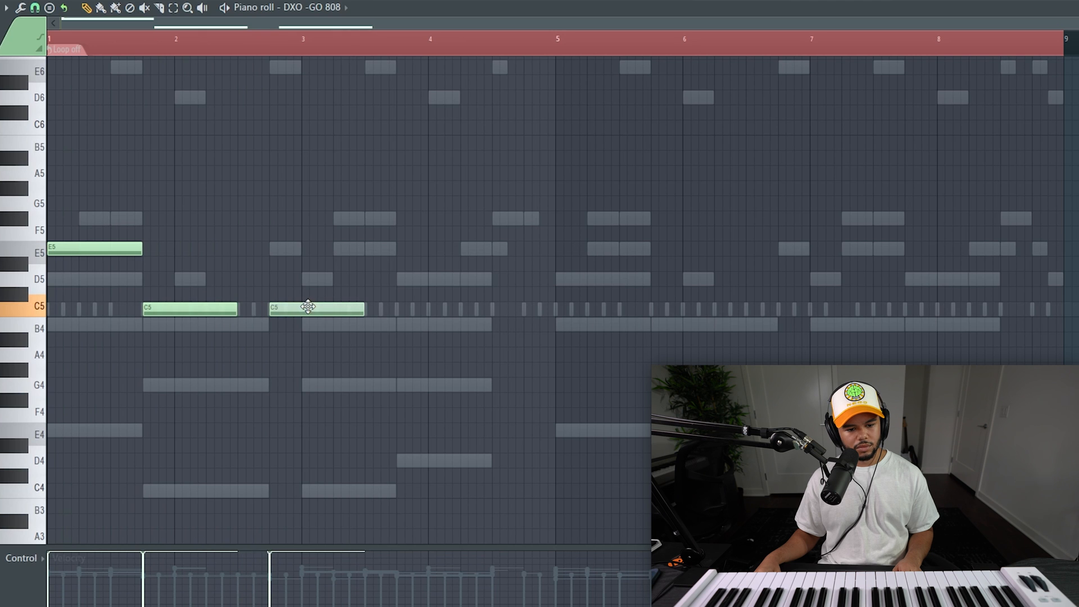
key(space)
drag(304, 308, 393, 308)
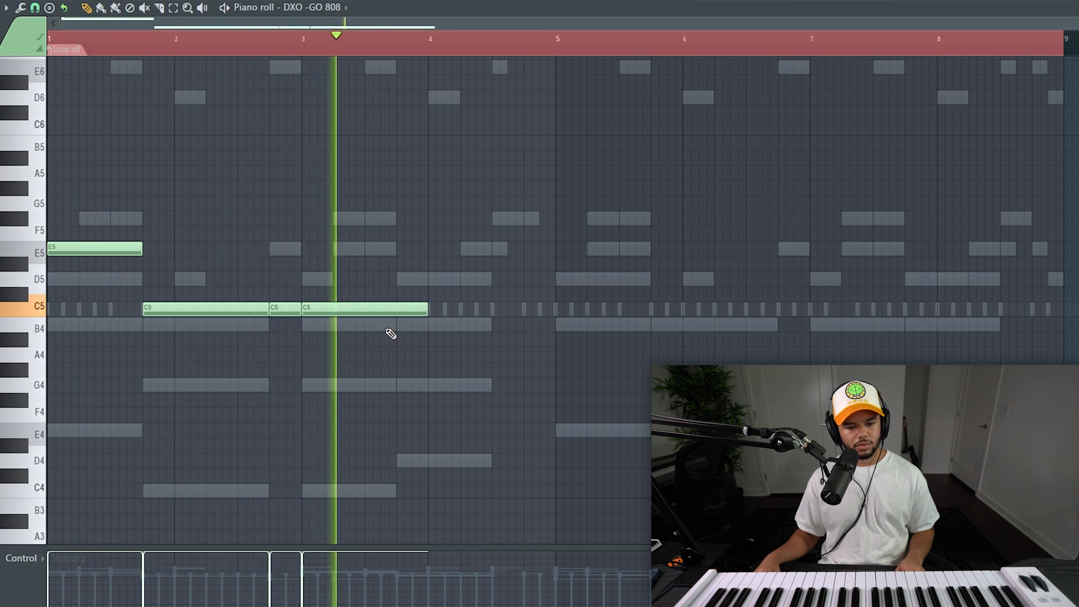
- Shorten the 808 C5 in bar 3 to three beats and add two consecutive four-beat D5 notes from beat 4 of bar 3
mouse_move(444, 279)
mouse_down()
mouse_move(457, 279)
mouse_move(449, 441)
mouse_move(464, 465)
mouse_up()
key(space)
key(ctrl+z)
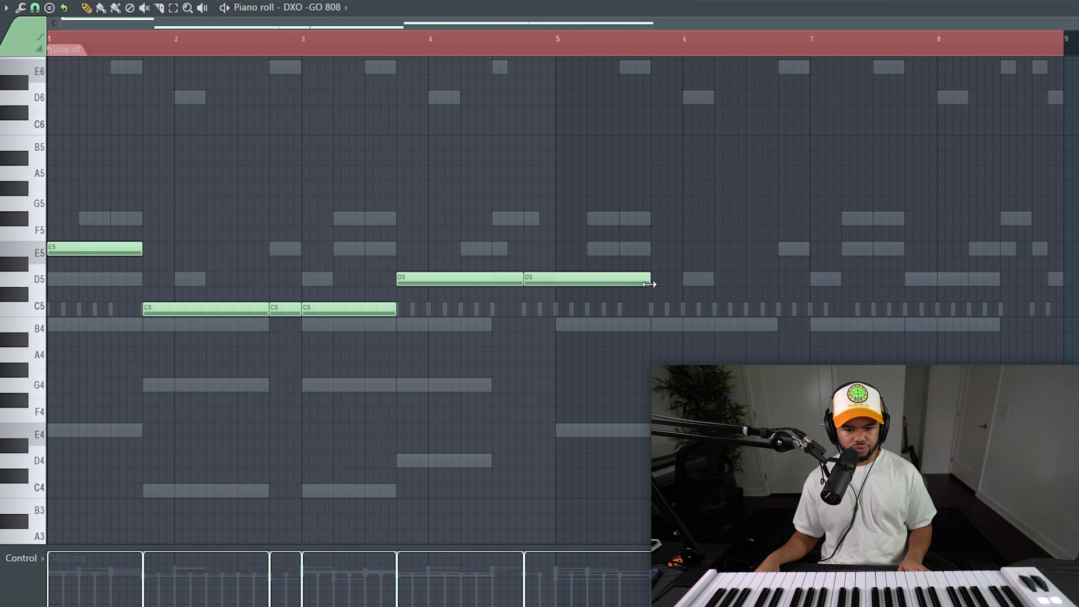
- Shorten the last D5 to end at bar 5, duplicate the four-bar 808 line into bars 5 to 8, and play it back
drag(568, 298, 554, 297)
key(ctrl+b)
key(ctrl+d)
key(space)
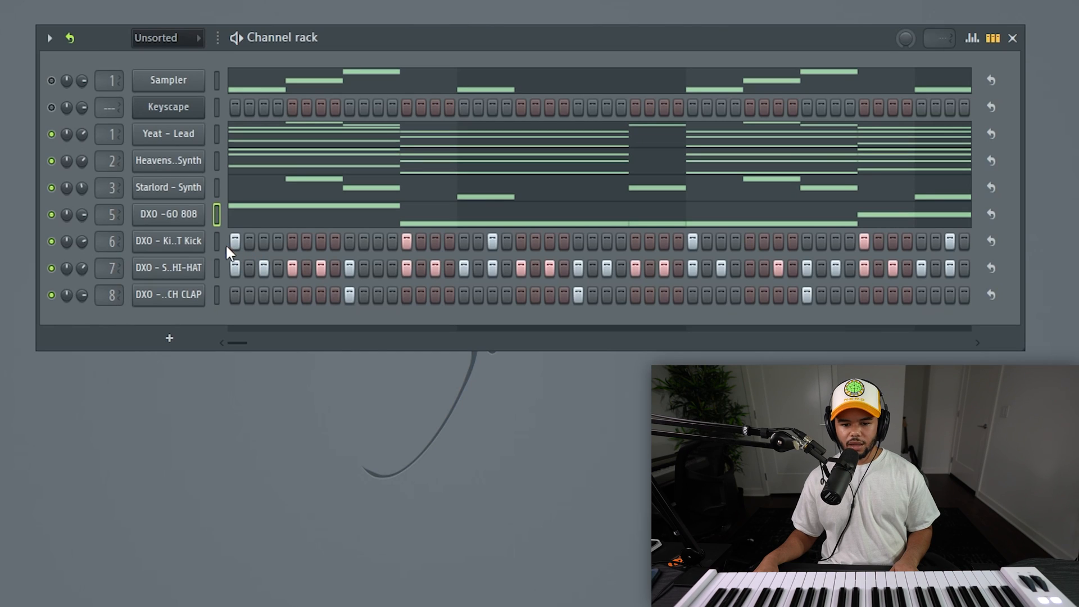
- Select the DXO - Kickin IT Kick channel and play the full pattern
click(217, 241)
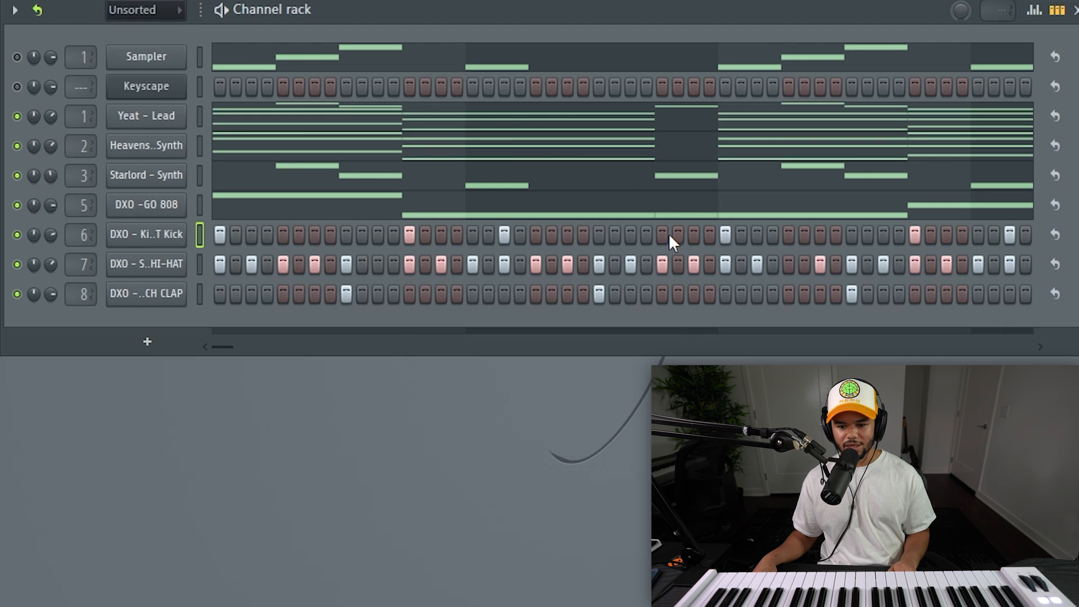
key(space)
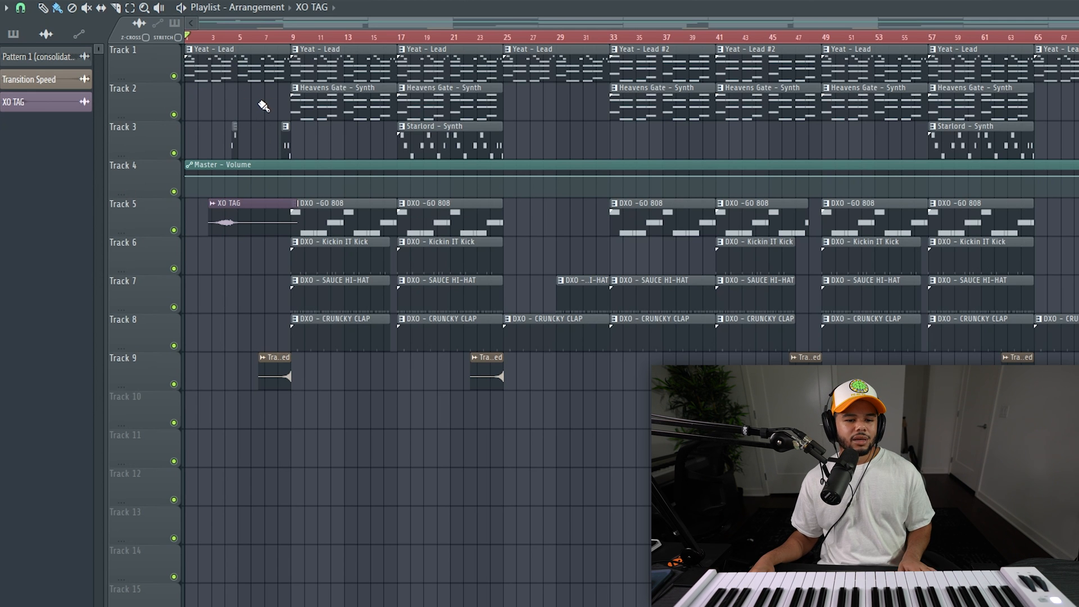
- Try a Starlord - Synth clip on Track 2 over the intro before bar 9 and delete it
ctrl+scroll(264, 106, up, 4)
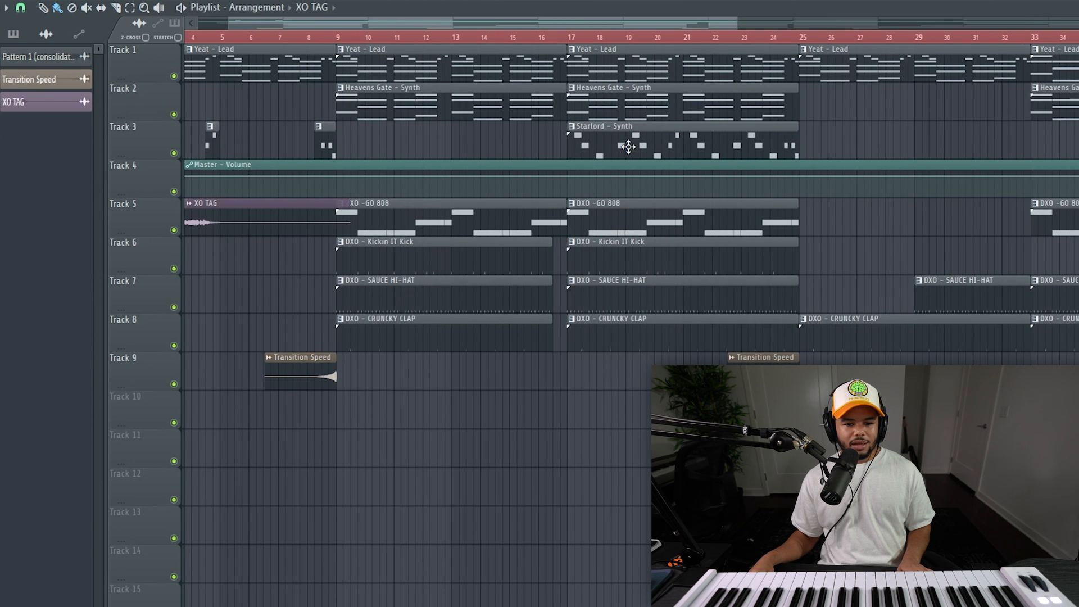
drag(645, 142, 168, 134)
drag(174, 78, 185, 114)
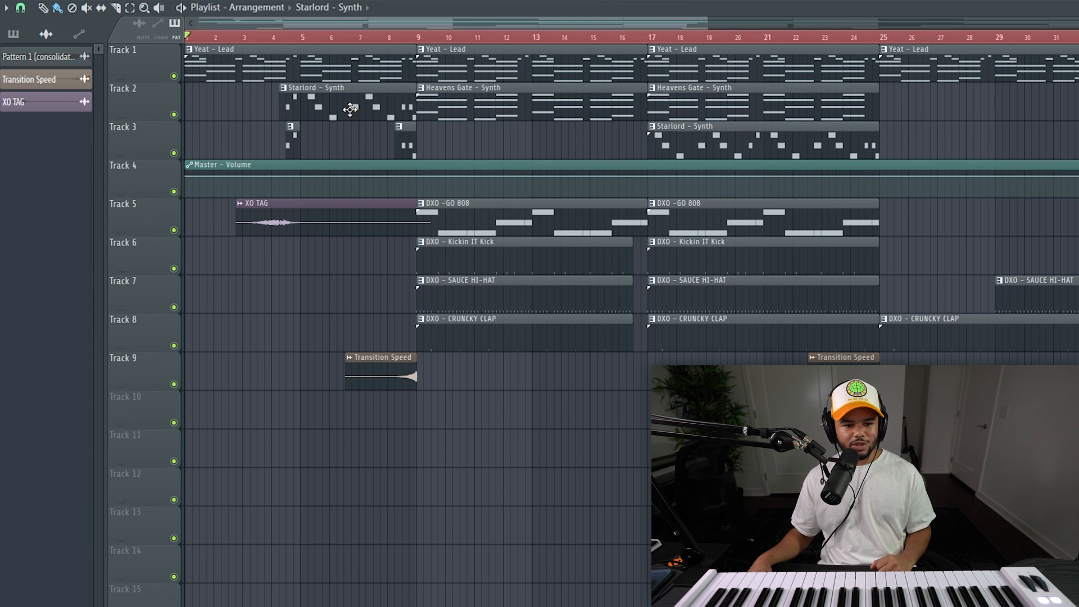
right_click(350, 109)
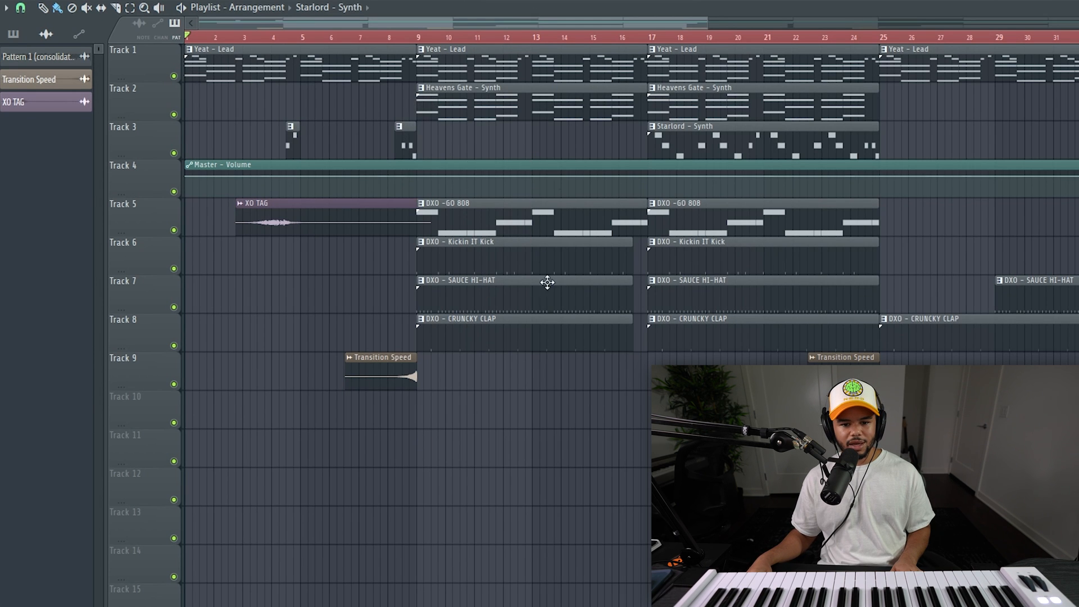
- Examine the clip options of the Yeat - Lead #2 pattern at bar 33 on Track 1 and select that pattern
drag(607, 145, 968, 163)
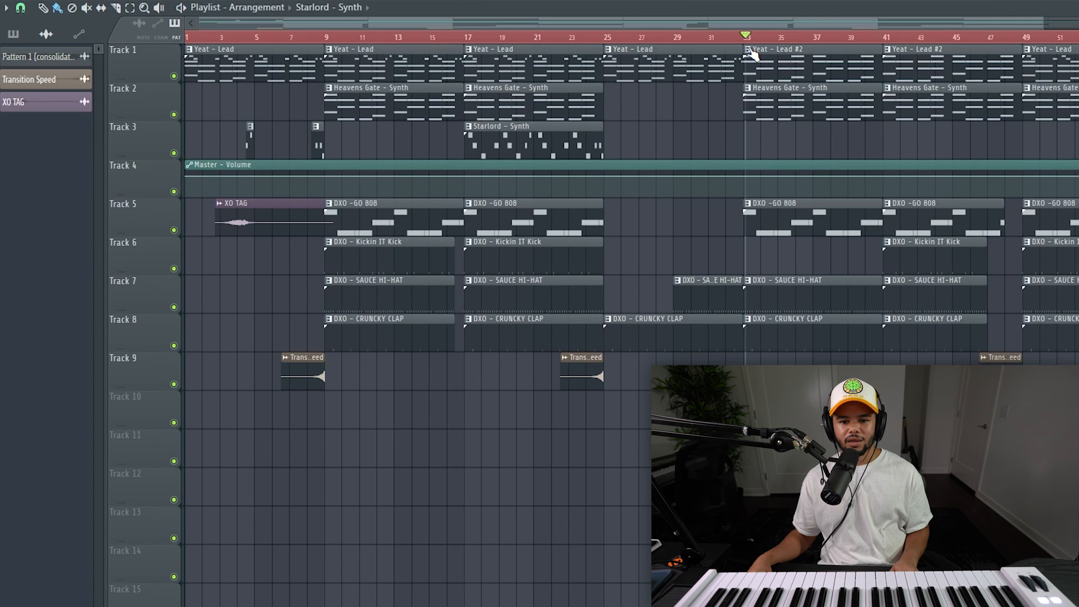
right_click(750, 52)
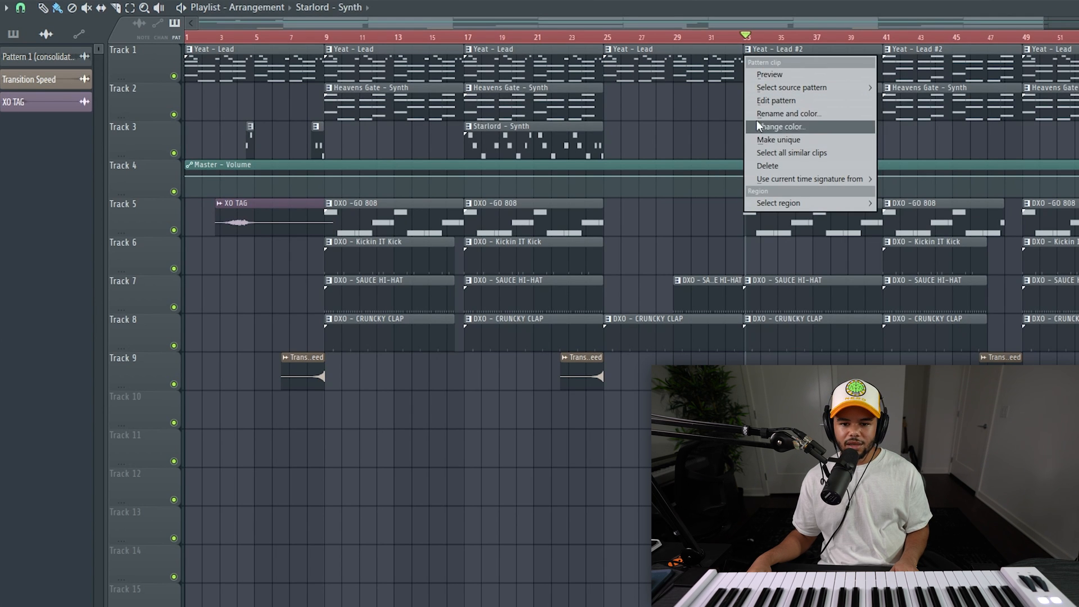
click(710, 113)
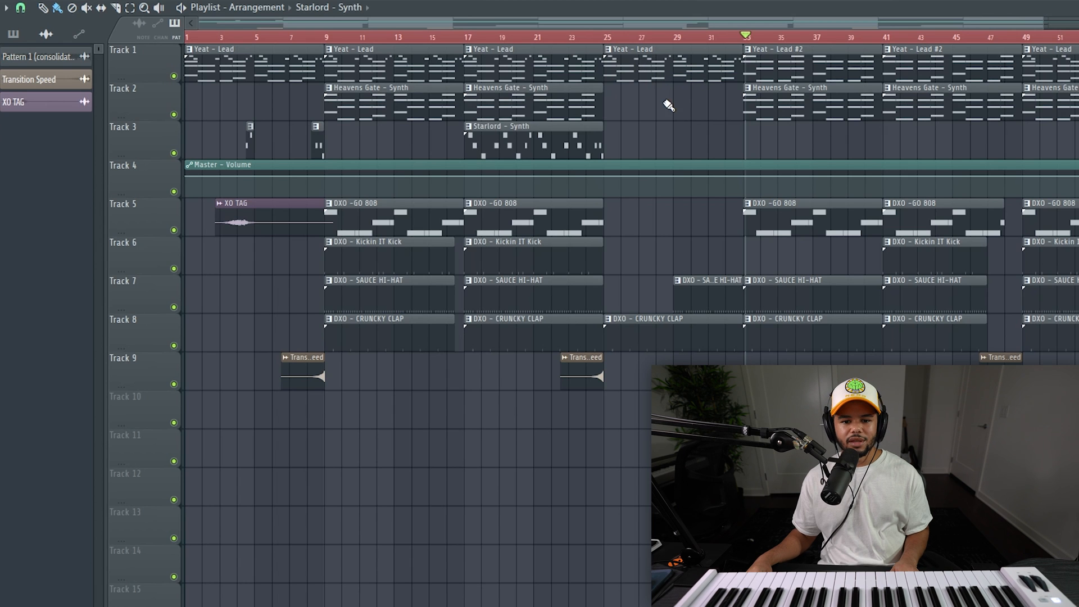
click(780, 56)
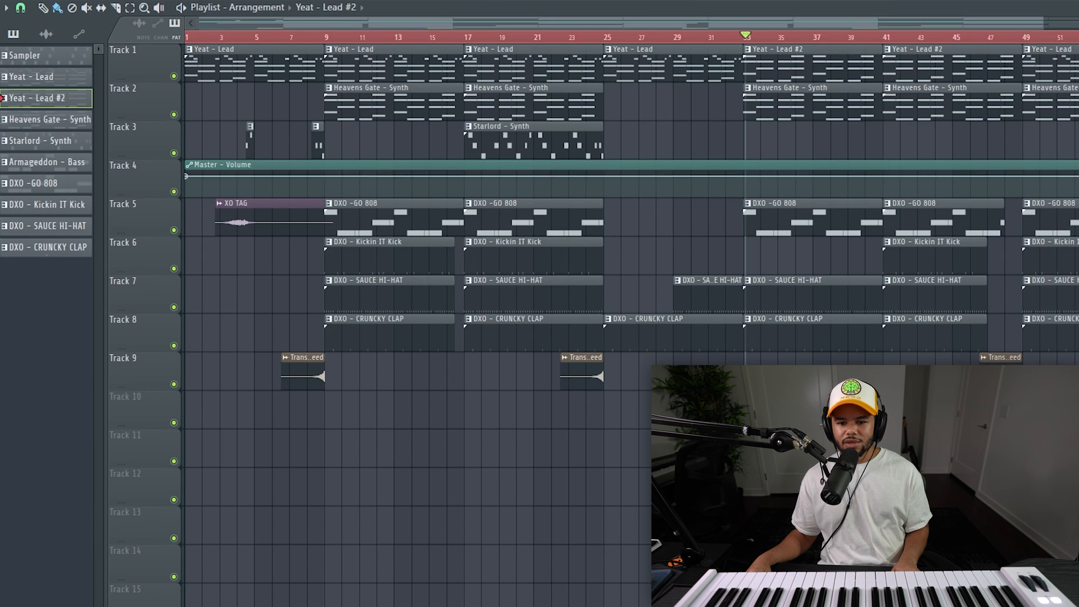
scroll(238, 377, right, 2)
scroll(230, 291, down, 2)
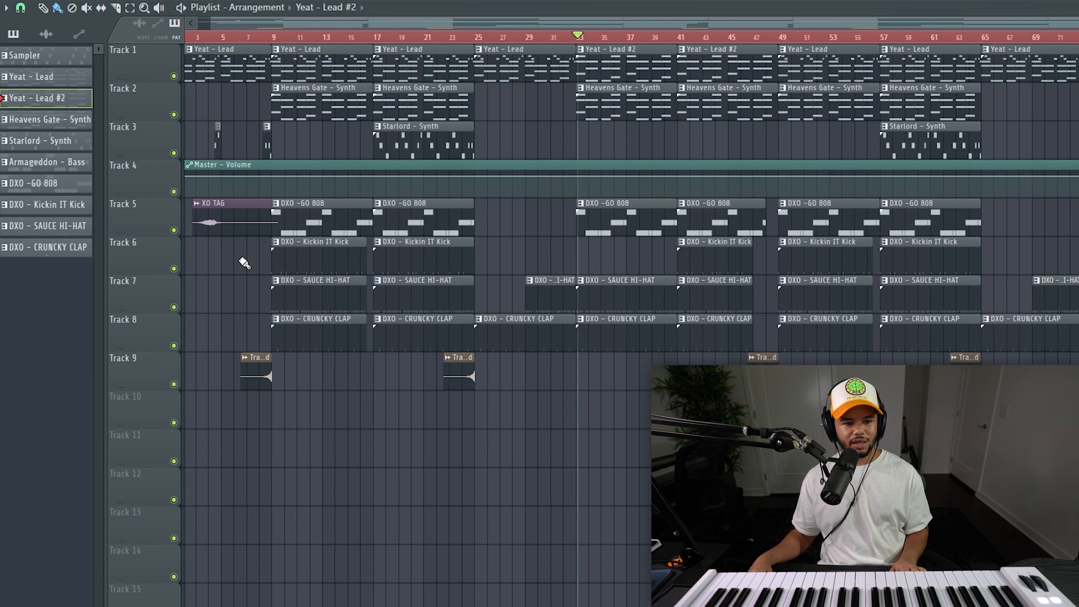